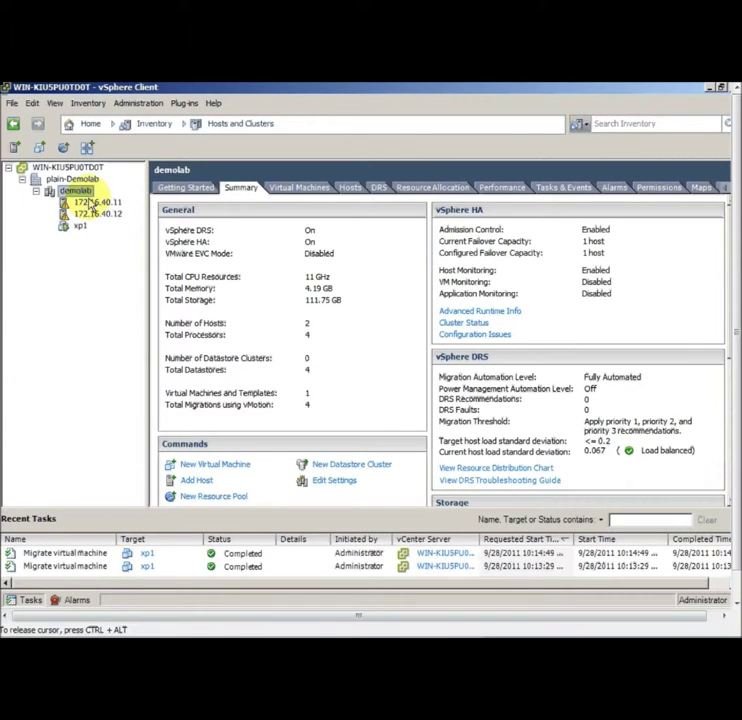
- Check the ESX versions of hosts 172.16.40.11 and 172.16.40.12, and review the HA and DRS features in the demolab cluster settings
click(93, 205)
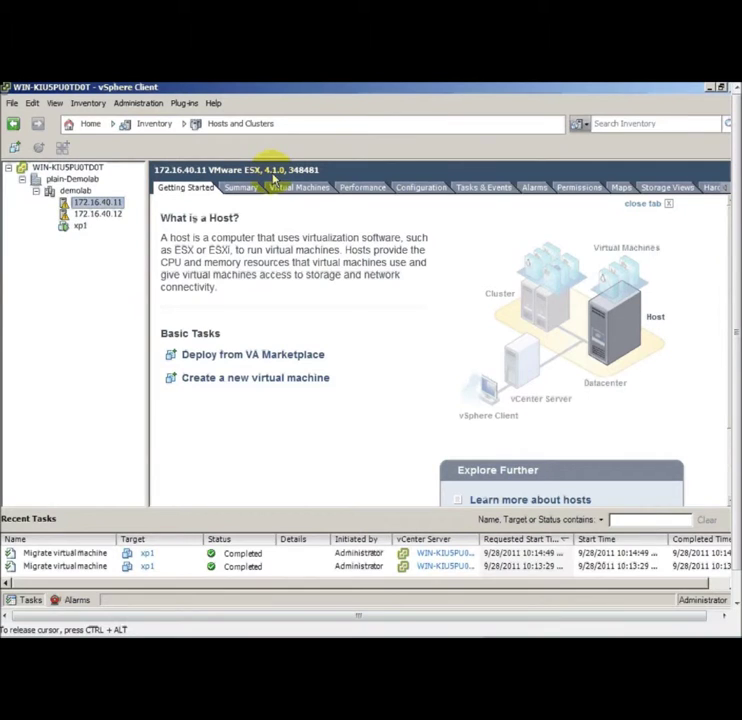
click(112, 214)
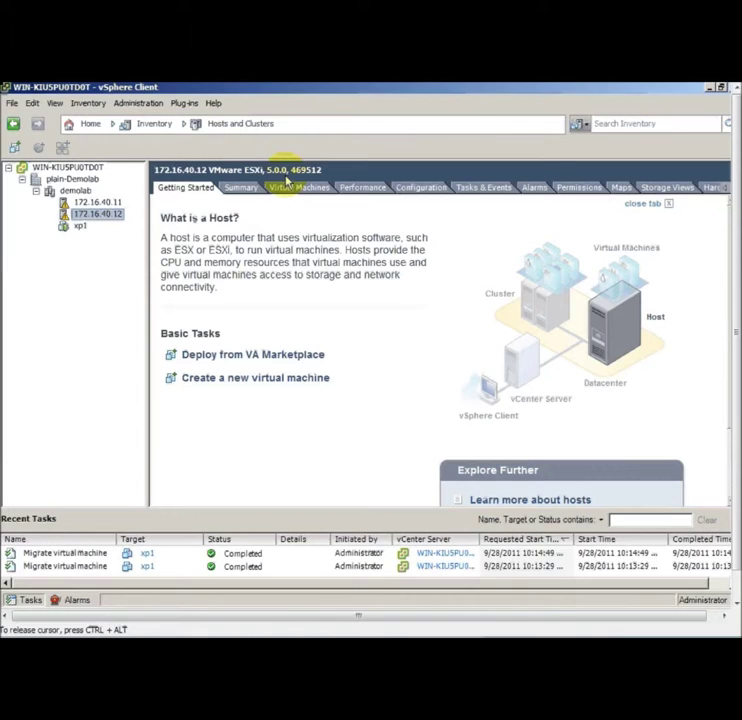
click(80, 190)
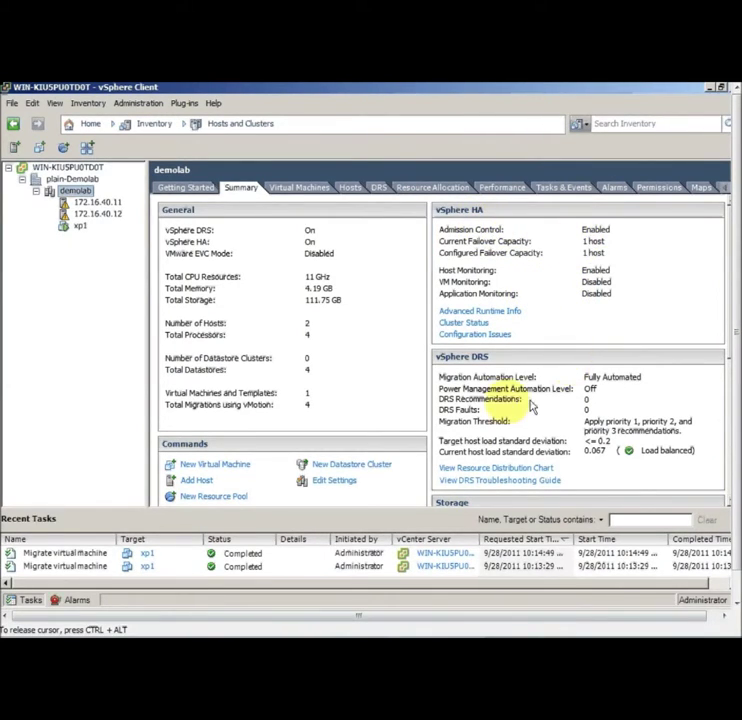
right_click(73, 191)
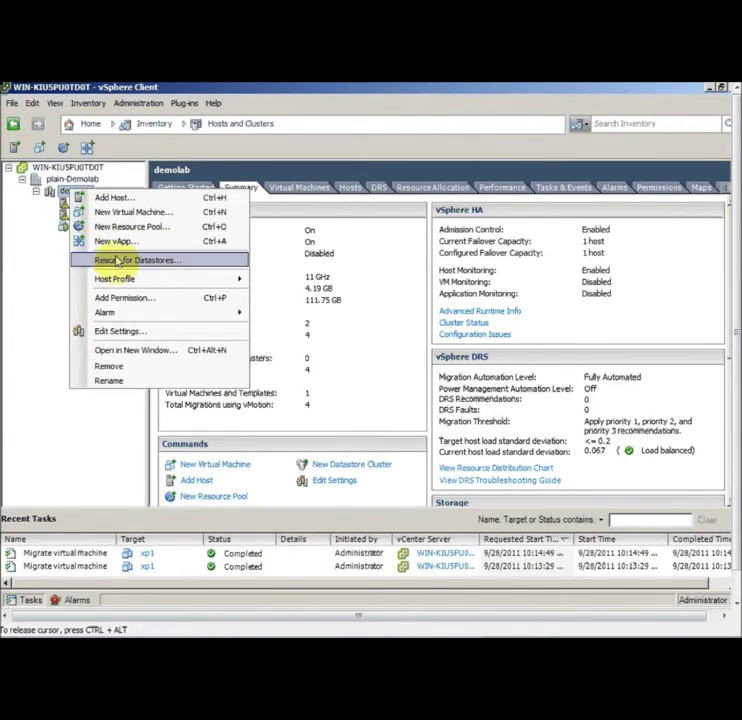
click(120, 332)
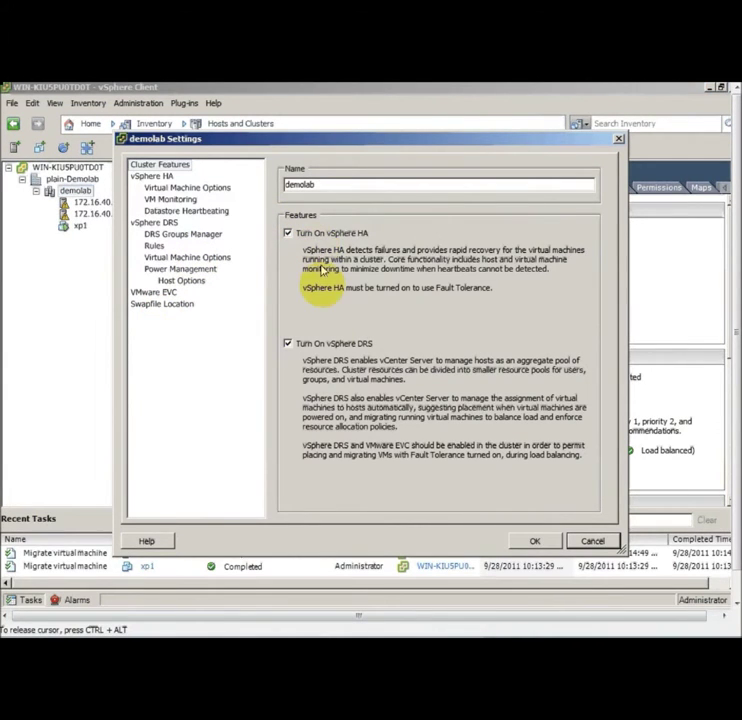
click(592, 541)
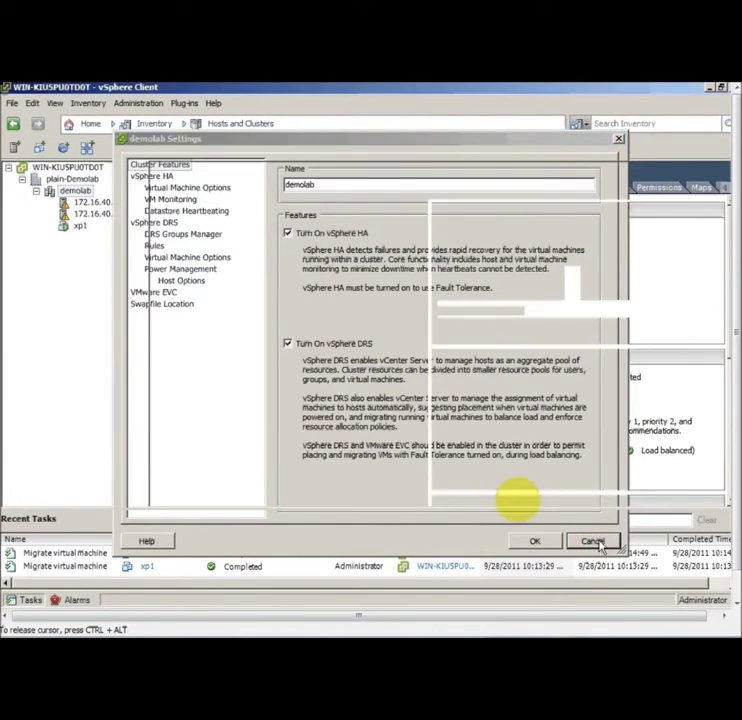
- Inspect virtual machine xp1's console and check in its summary which host it runs on
click(79, 225)
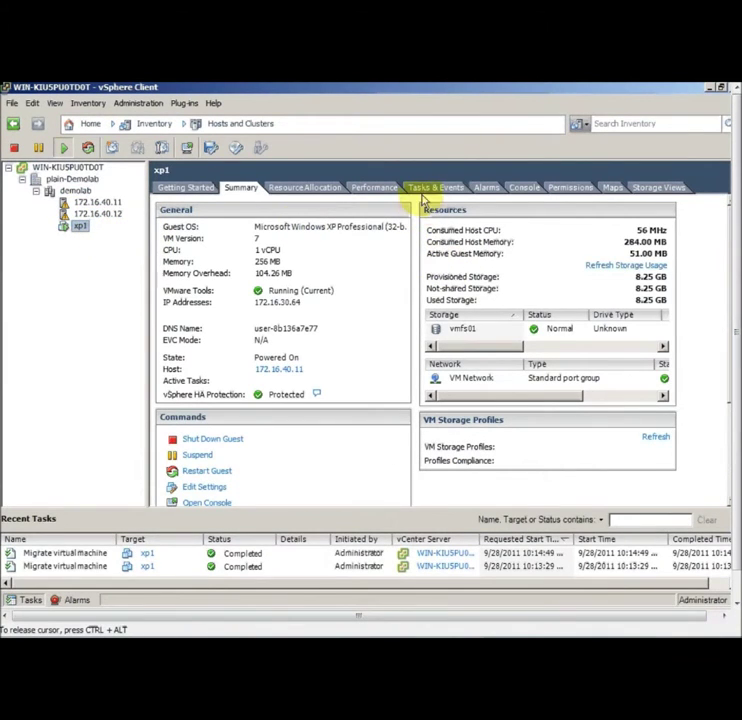
click(530, 190)
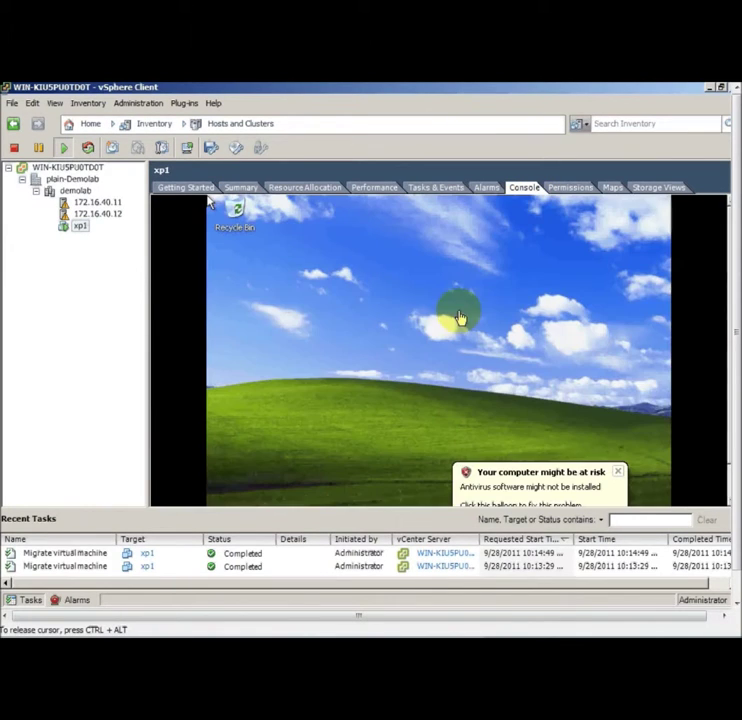
click(455, 312)
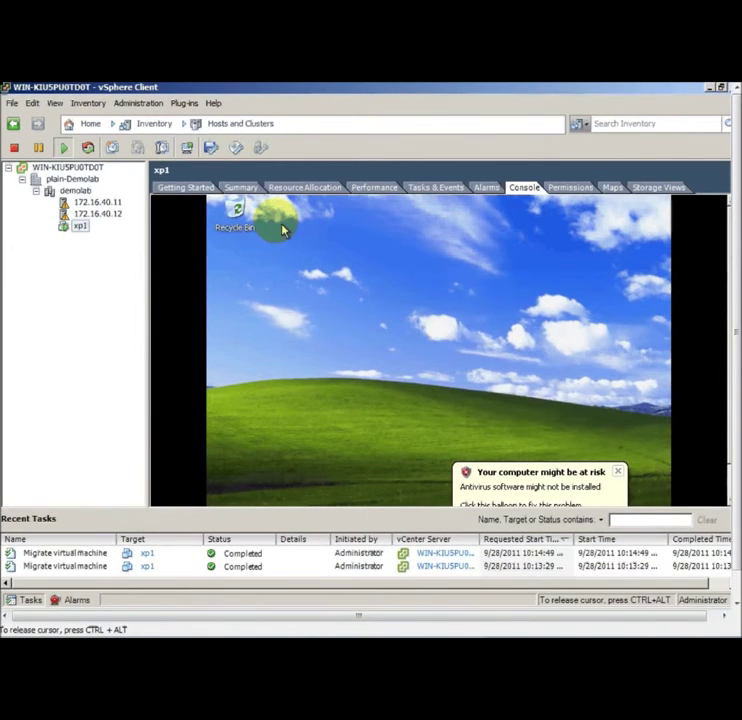
click(243, 190)
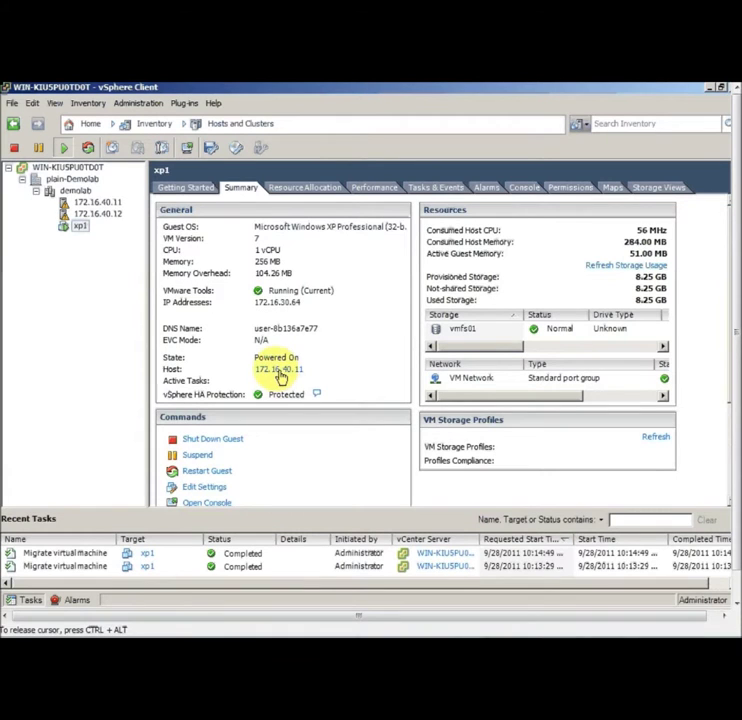
- Compare the datastores in the summaries of hosts 172.16.40.11 and 172.16.40.12, ignoring the certificate warning
click(98, 203)
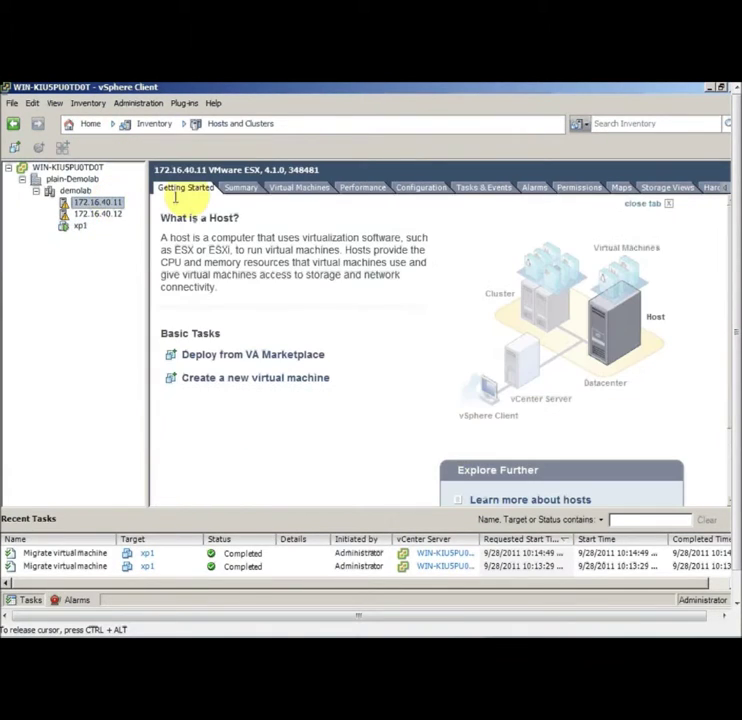
click(241, 190)
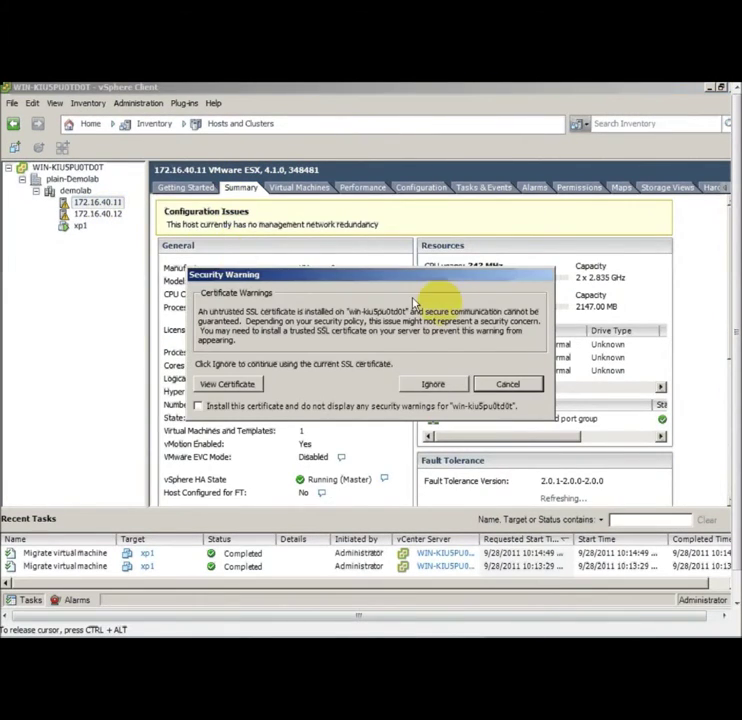
click(434, 384)
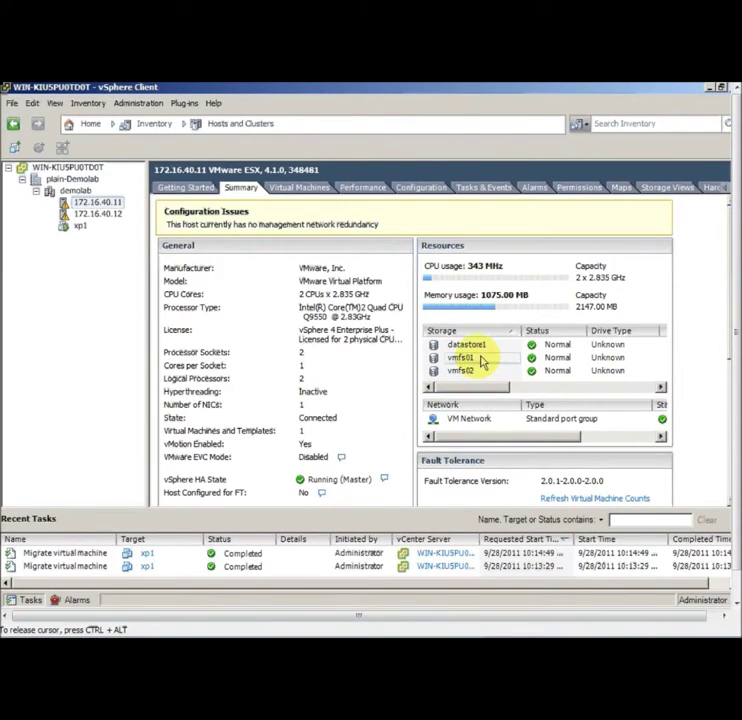
click(479, 359)
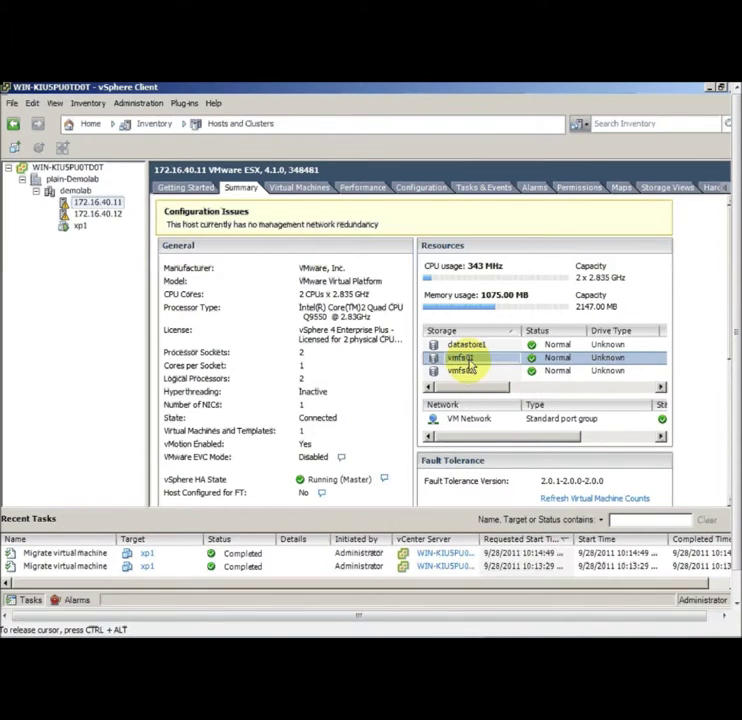
click(469, 371)
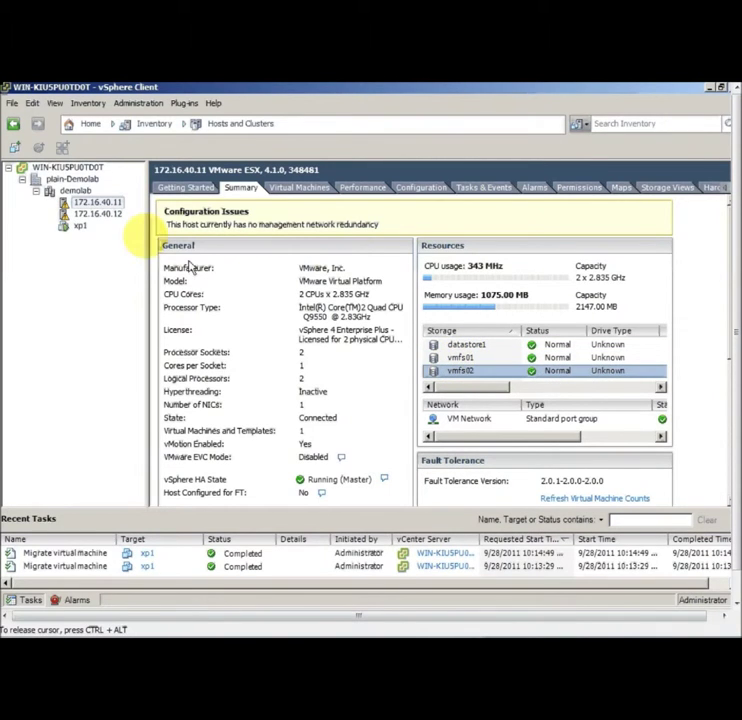
click(96, 214)
click(250, 190)
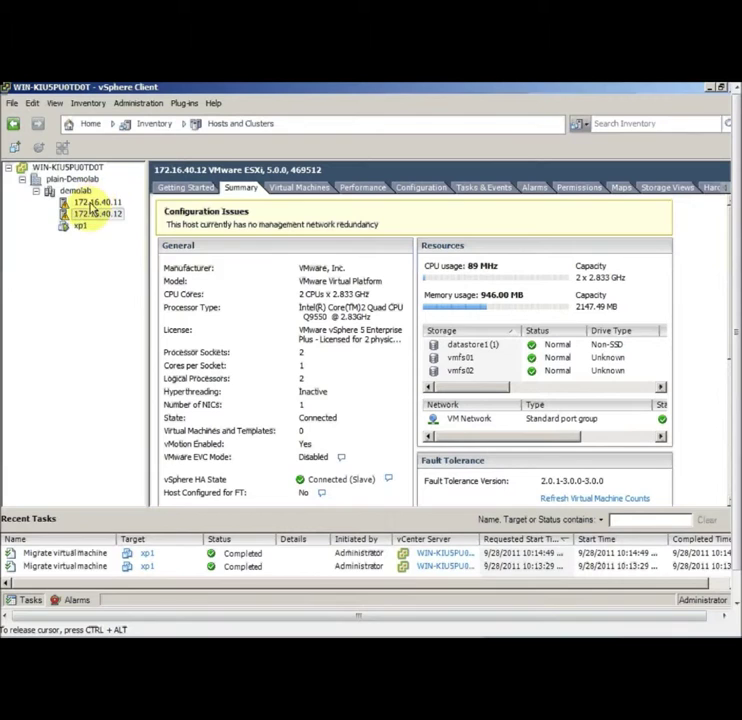
- Migrate the running virtual machine xp1 to host 172.16.40.12 with high vMotion priority, keeping its current datastore
click(80, 226)
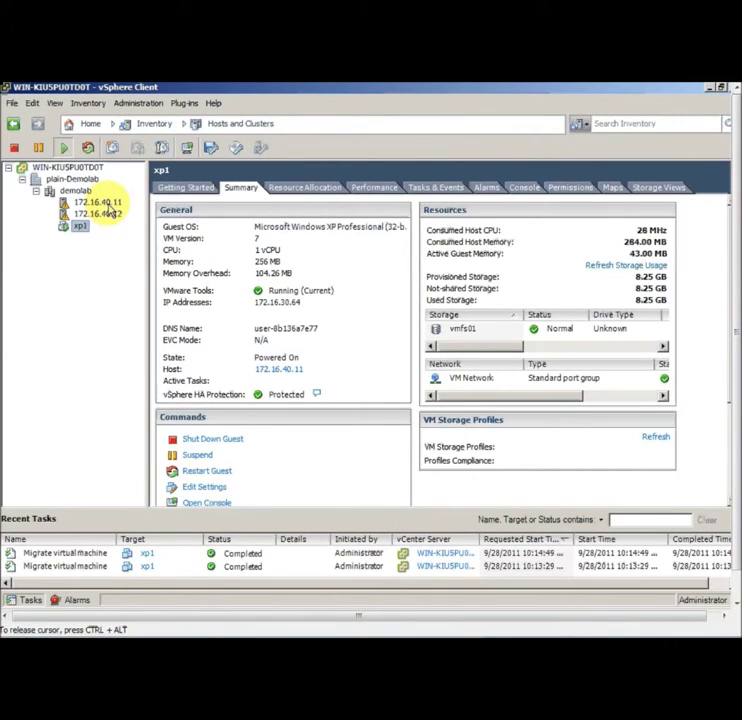
drag(80, 225, 109, 221)
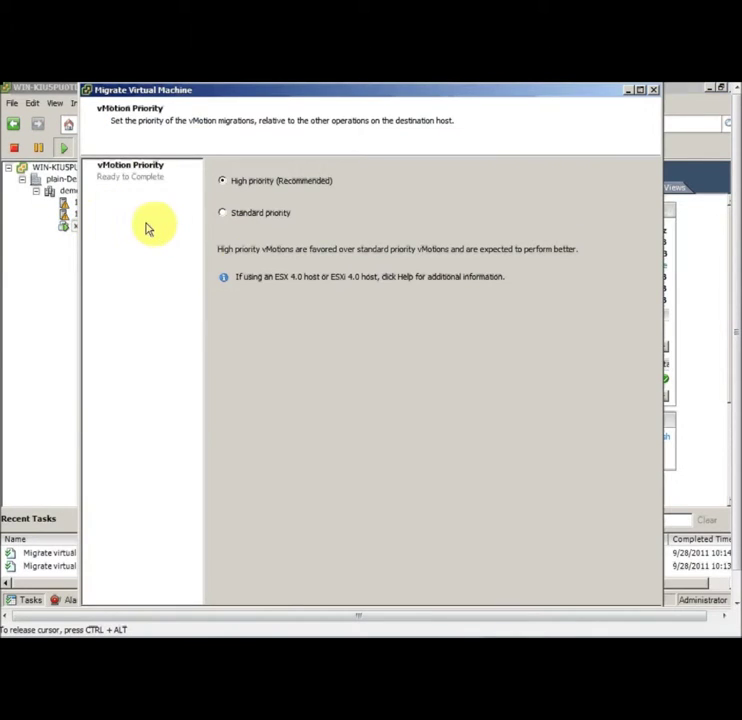
key(Return)
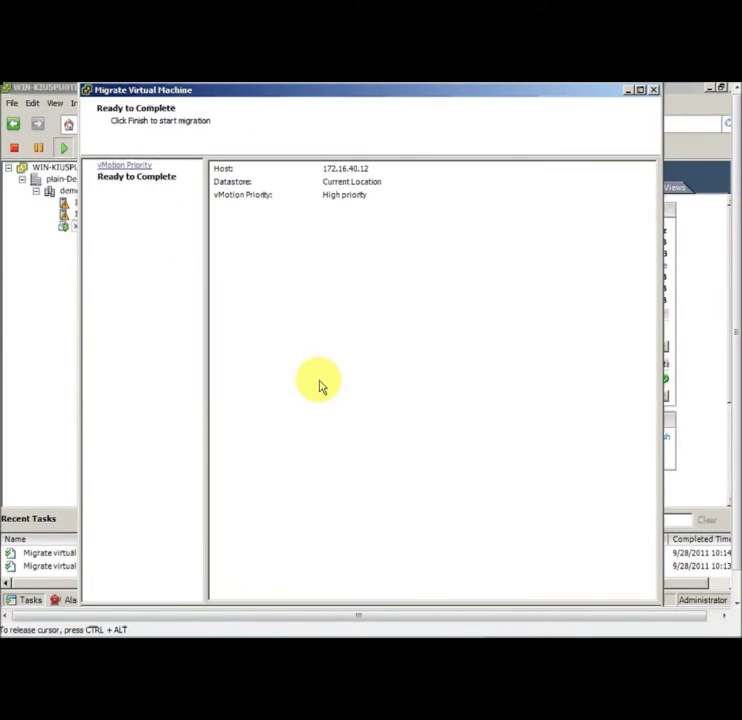
key(Return)
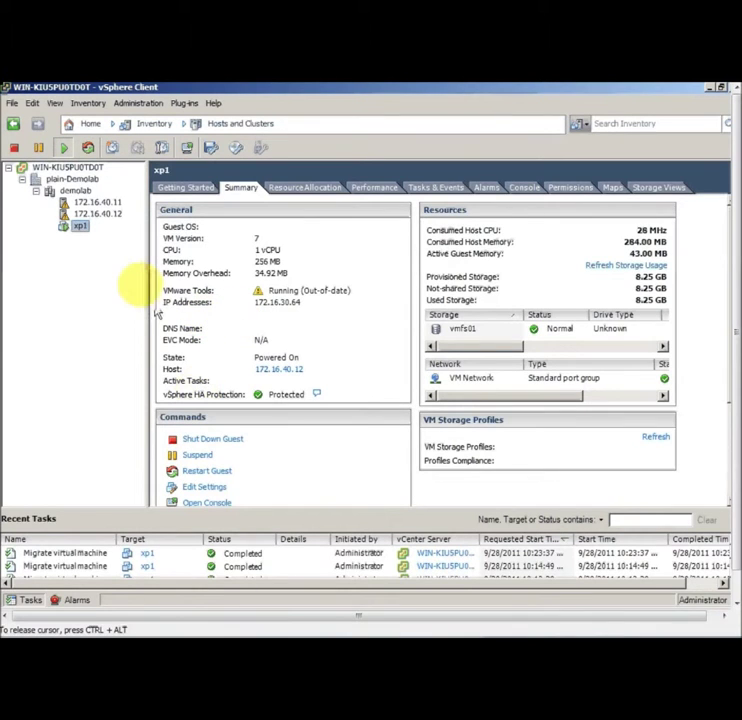
- Check that xp1 still responds in its console, and review its host in the summary
click(520, 189)
click(379, 325)
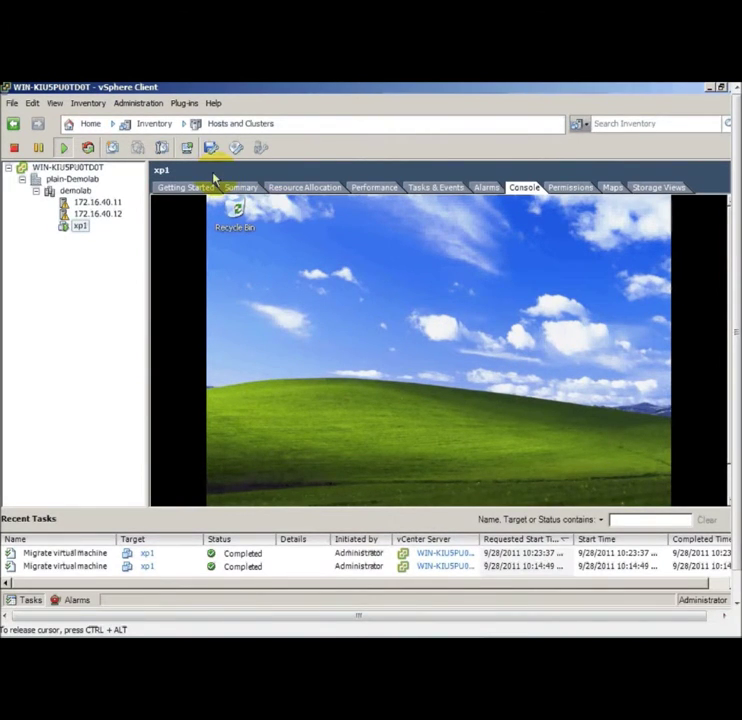
click(240, 189)
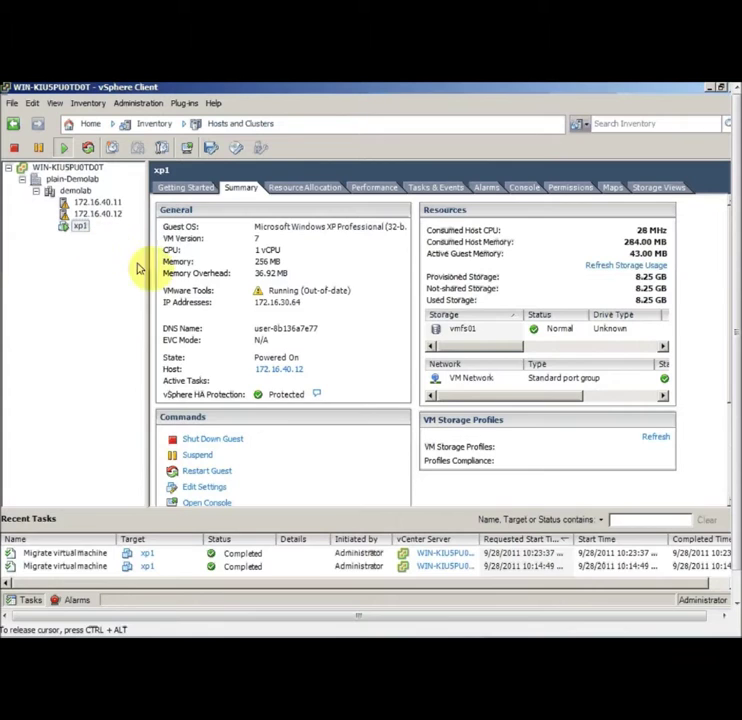
- Migrate xp1's storage to datastore vmfs02, keeping the same disk format as the source
right_click(85, 229)
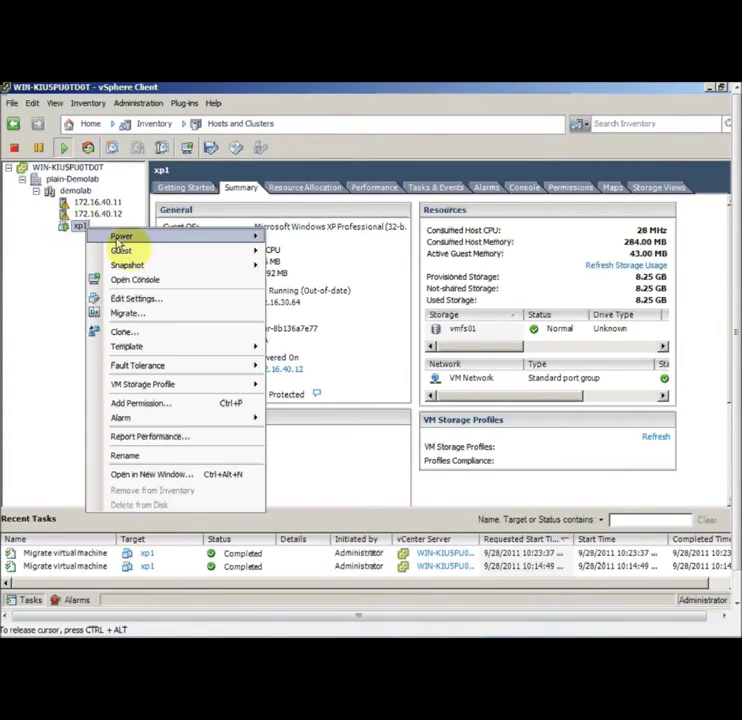
click(165, 316)
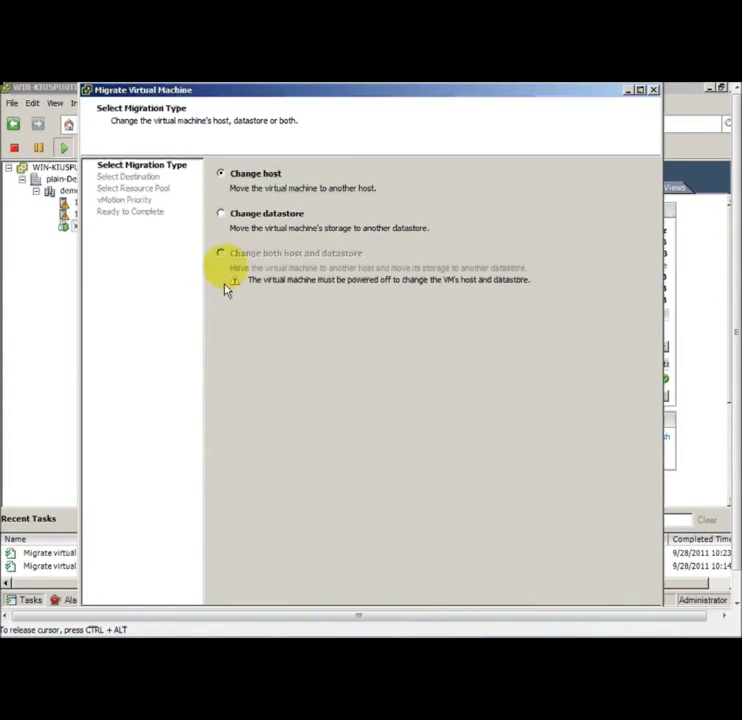
click(265, 219)
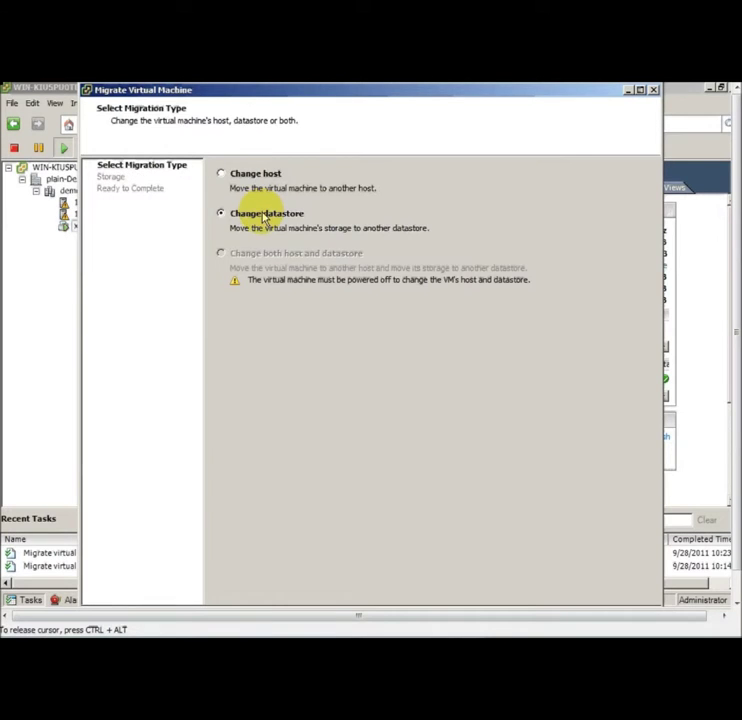
key(Return)
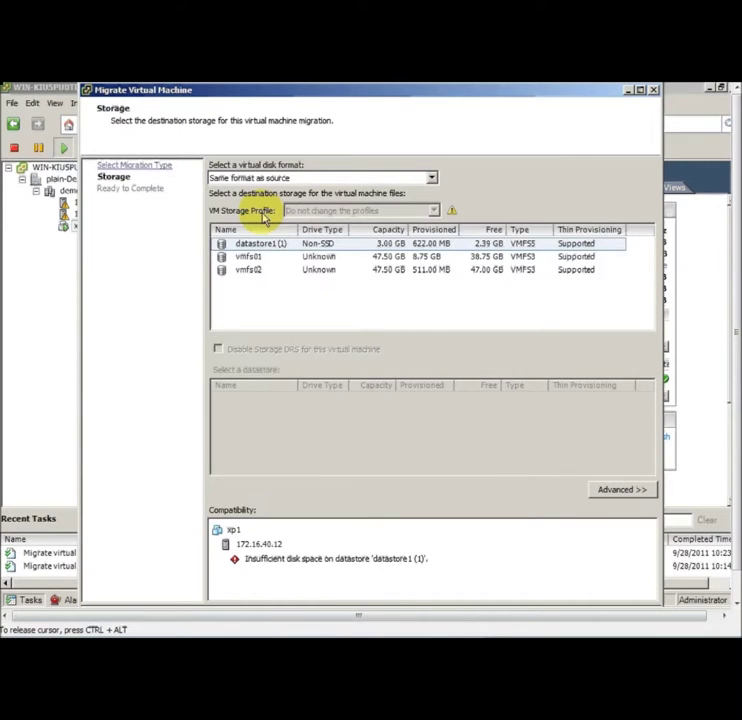
click(259, 270)
key(Return)
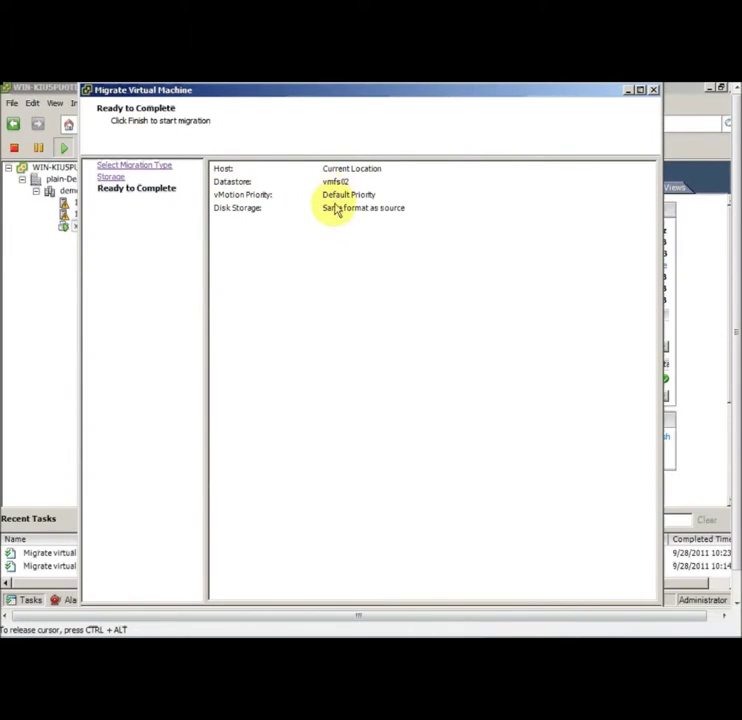
key(Return)
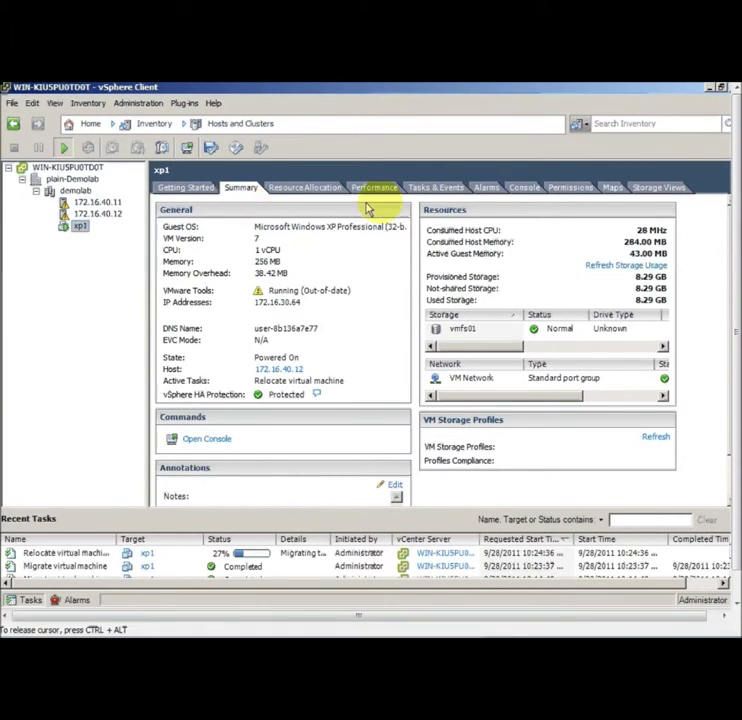
- In xp1's console, let Windows automatically correct the screen resolution and color depth, and keep the new display settings
click(523, 188)
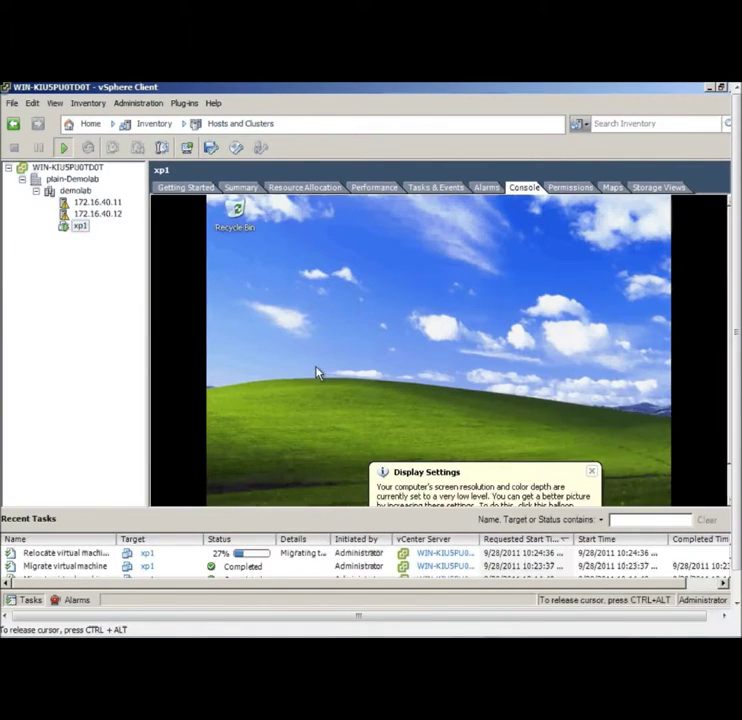
click(572, 487)
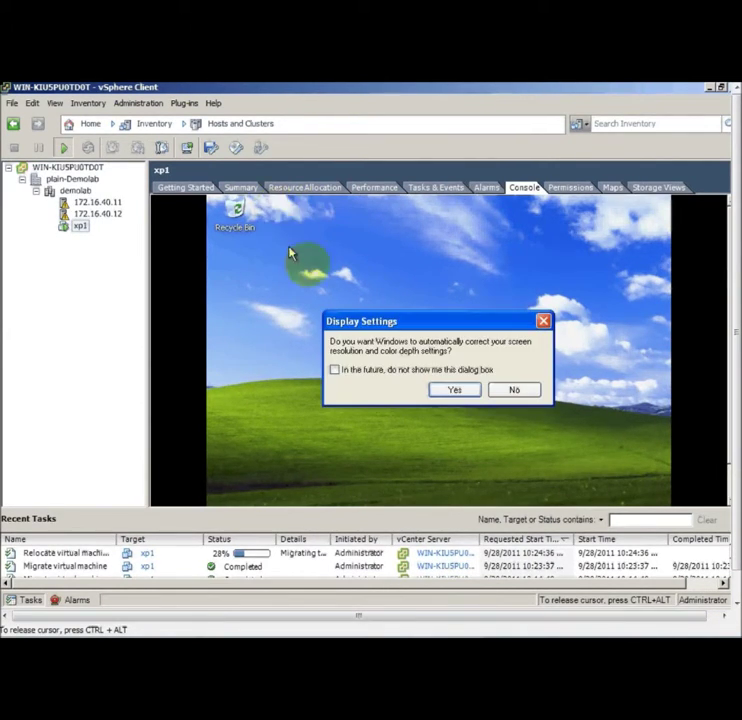
click(453, 390)
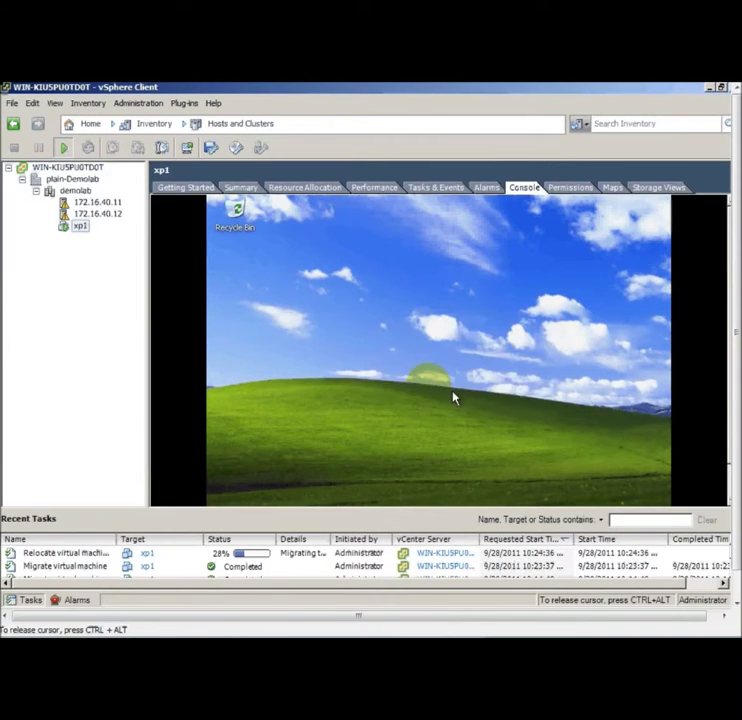
click(243, 220)
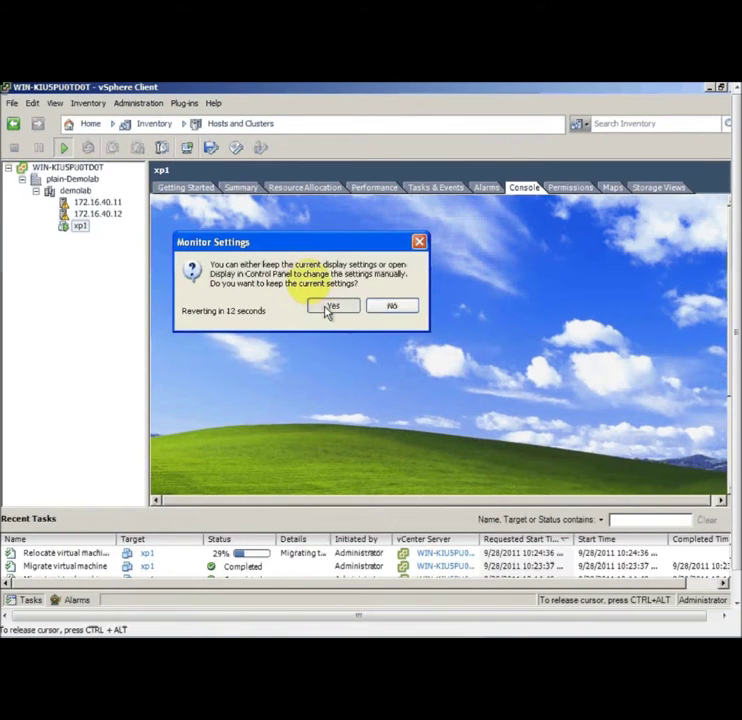
click(332, 304)
- Review xp1's datastore in its summary, and inspect the summary of host 172.16.40.12
click(250, 189)
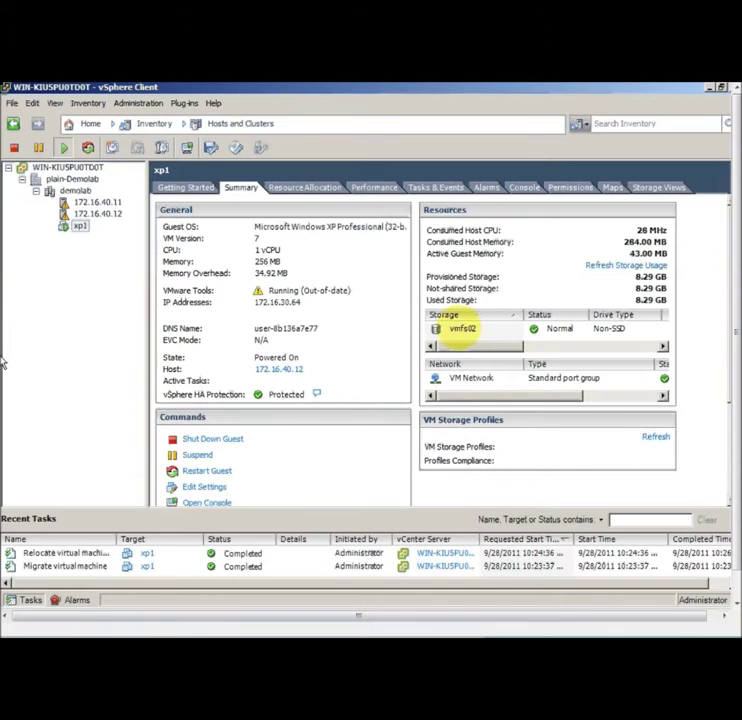
click(468, 330)
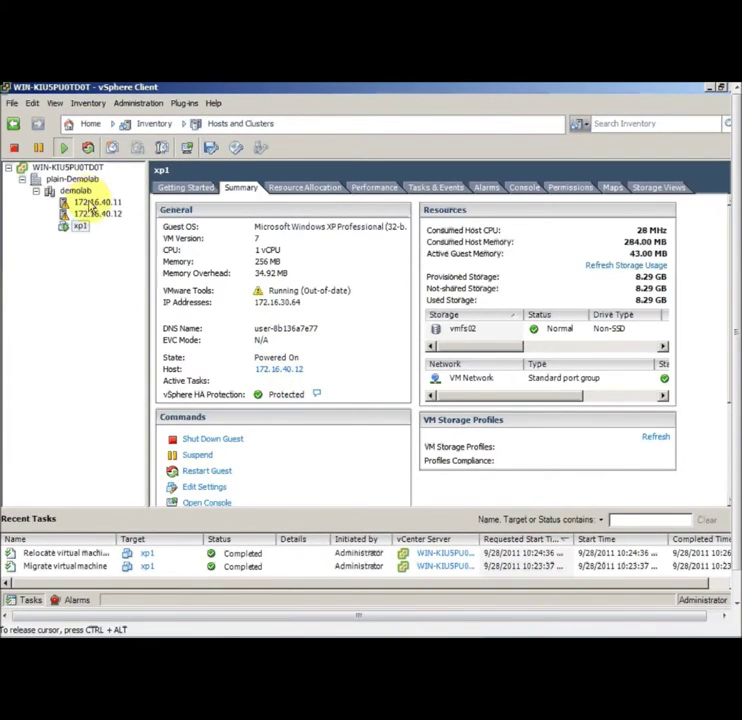
click(98, 214)
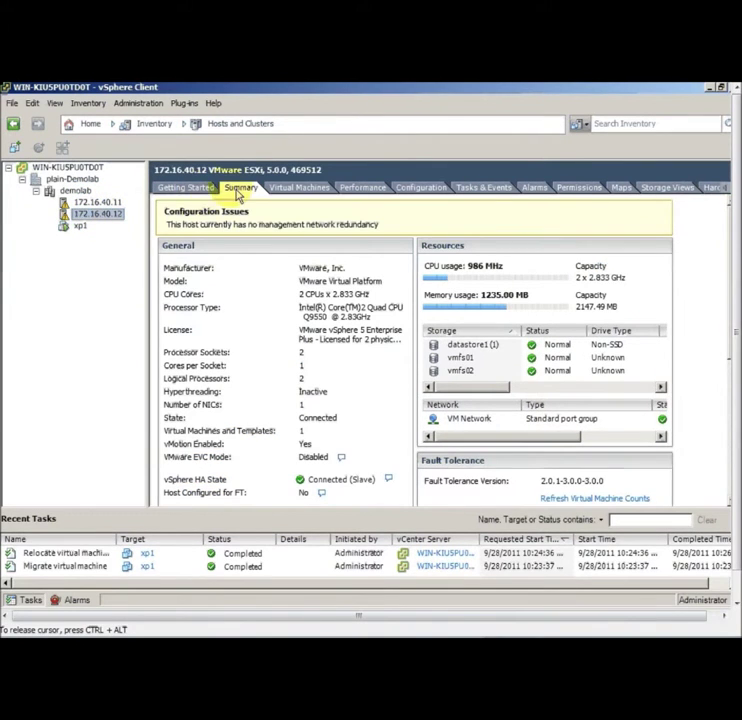
- Migrate the running virtual machine xp1 to host 172.16.40.11 with high vMotion priority
click(82, 228)
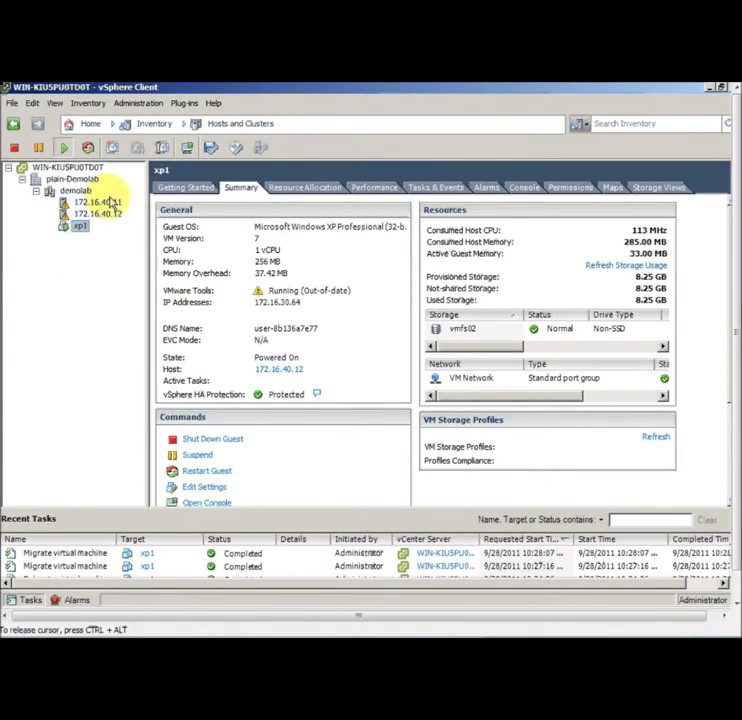
drag(84, 228, 95, 208)
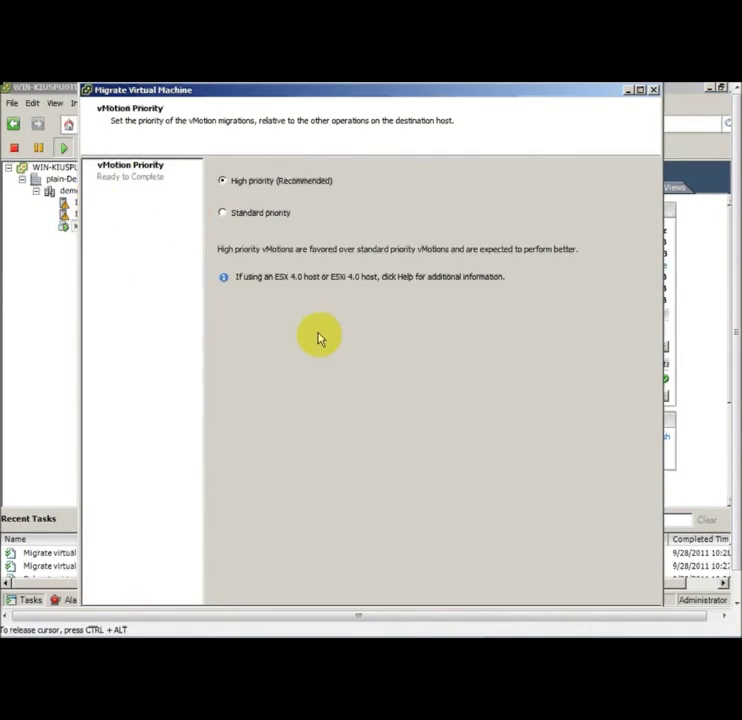
key(Return)
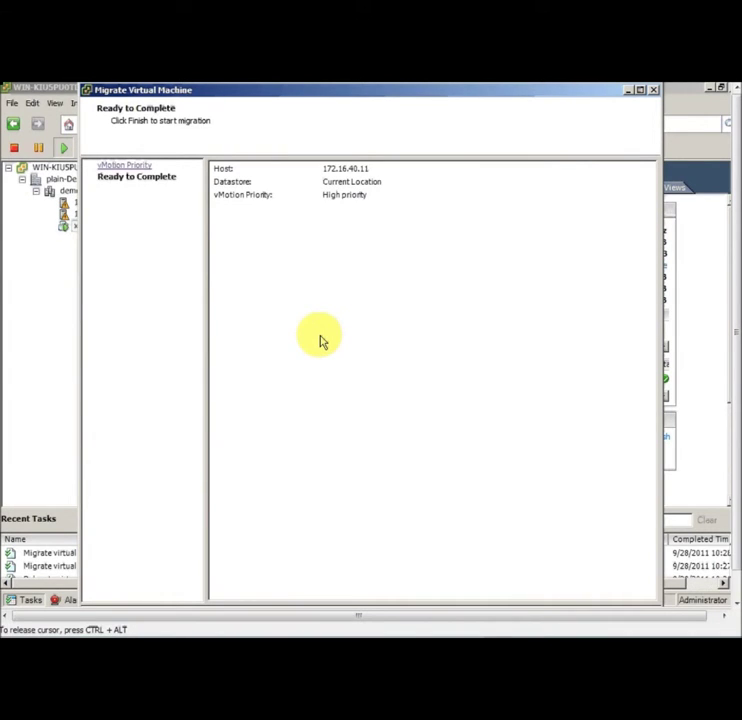
key(Return)
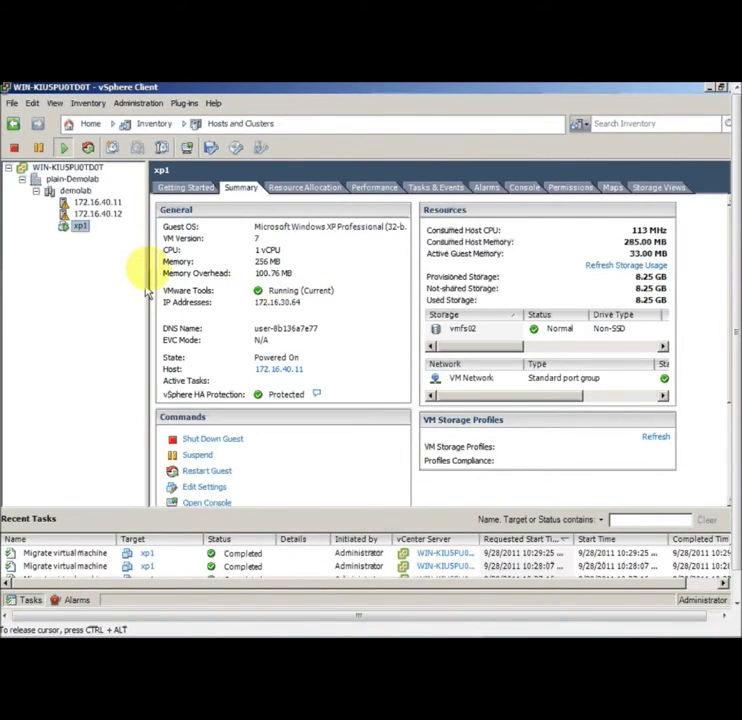
- Review the vCenter Server's version and the summary of the demolab cluster
click(72, 167)
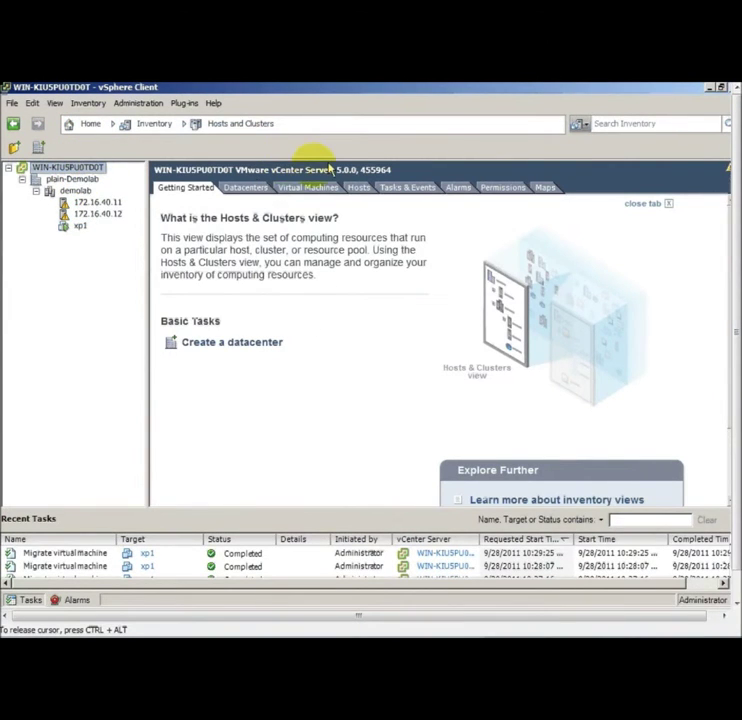
click(80, 192)
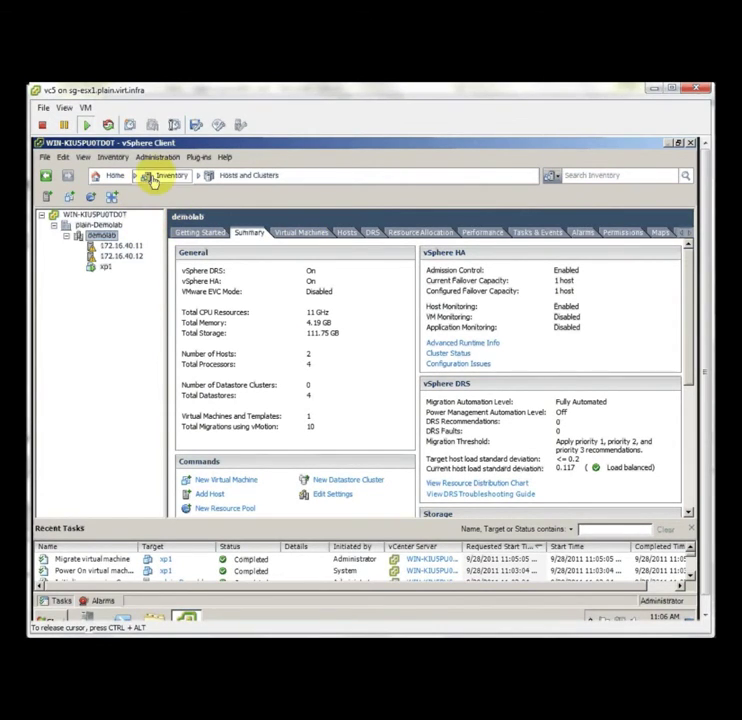
- In the datastore inventory of plain-Demolab, inspect the configuration and file system formatting of datastores vmfs01 and vmfs02
click(210, 178)
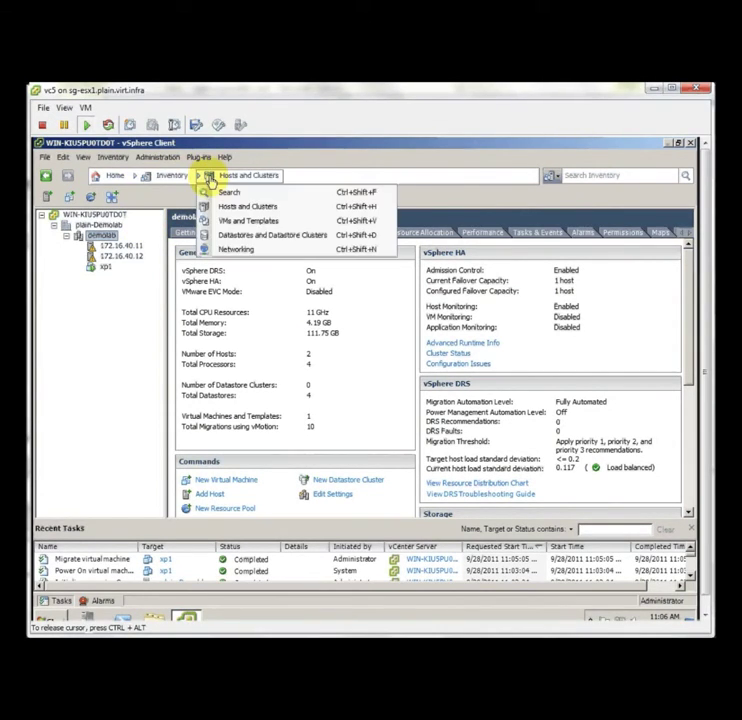
click(234, 235)
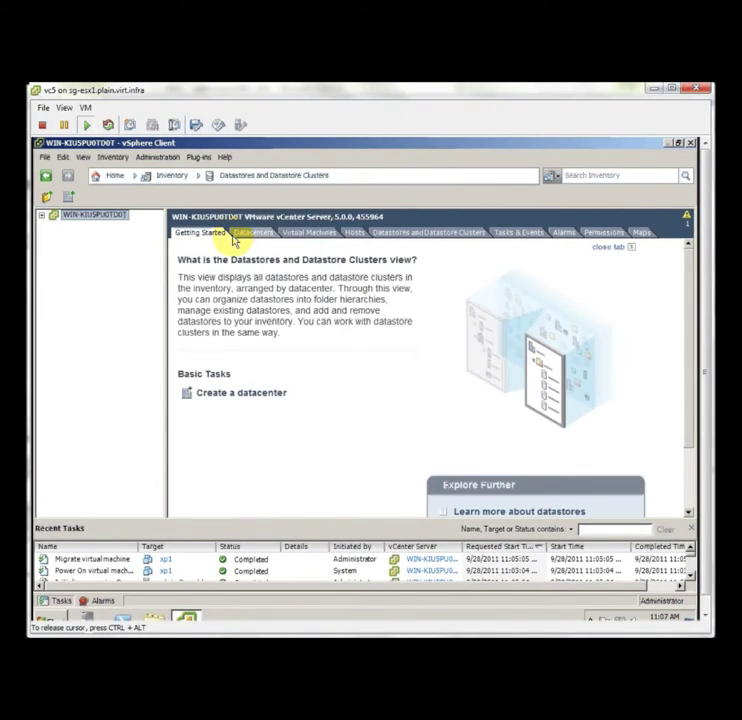
click(45, 217)
click(55, 225)
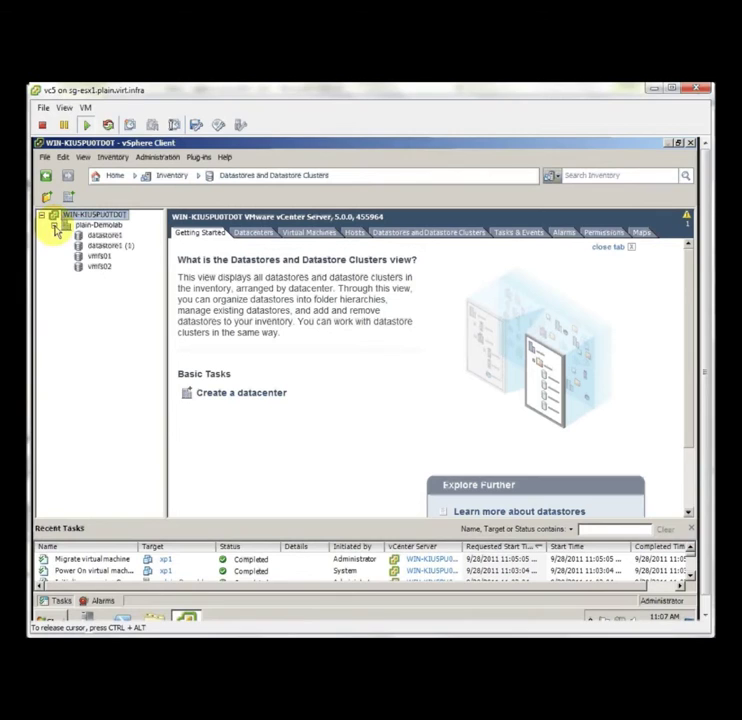
click(99, 257)
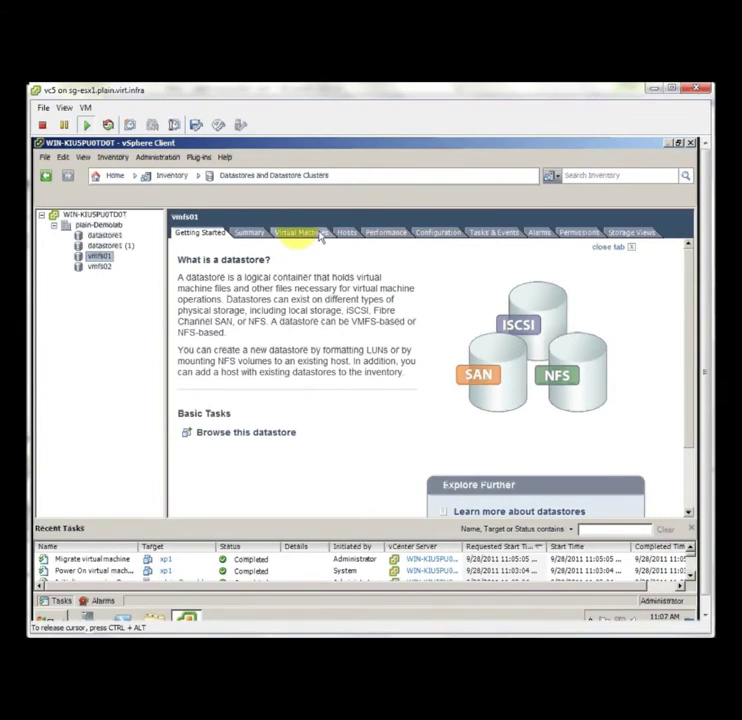
click(250, 233)
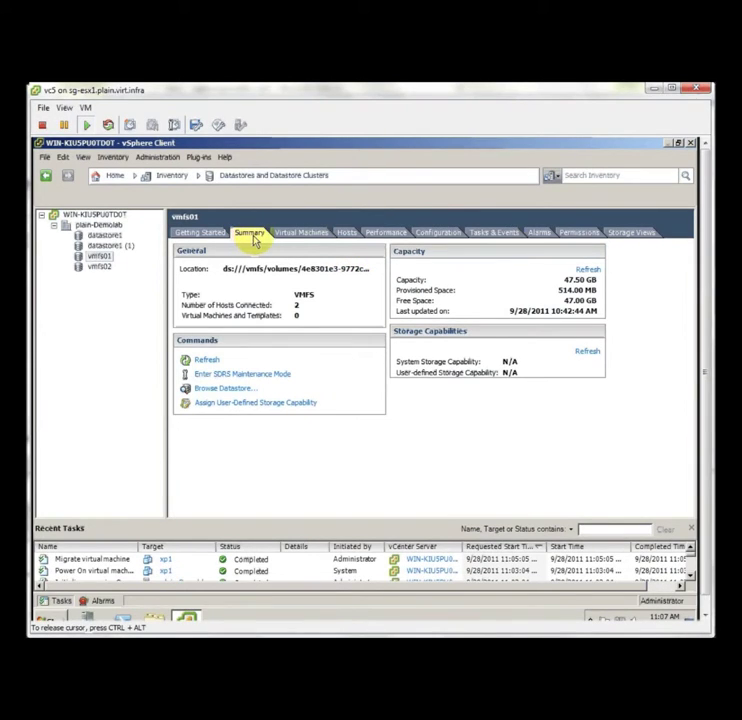
click(440, 234)
click(338, 280)
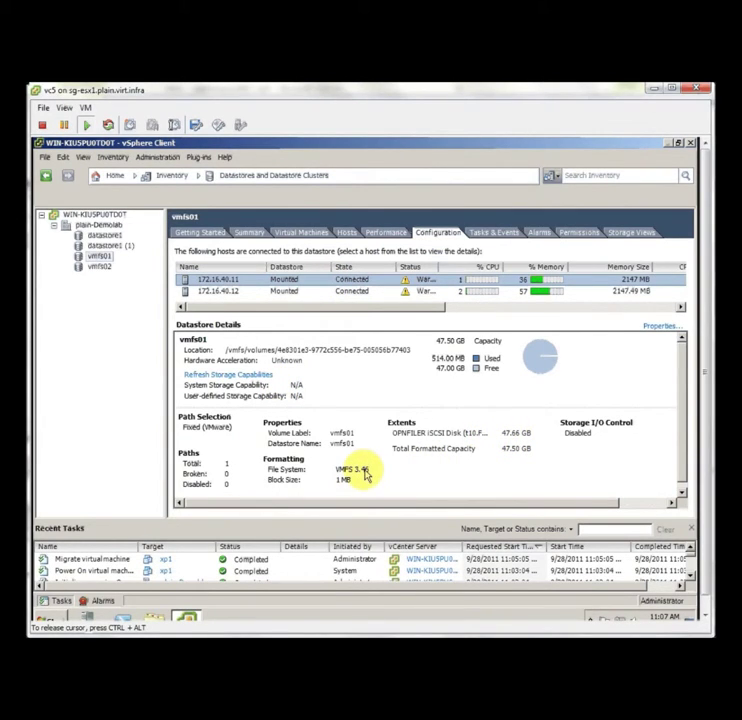
click(97, 266)
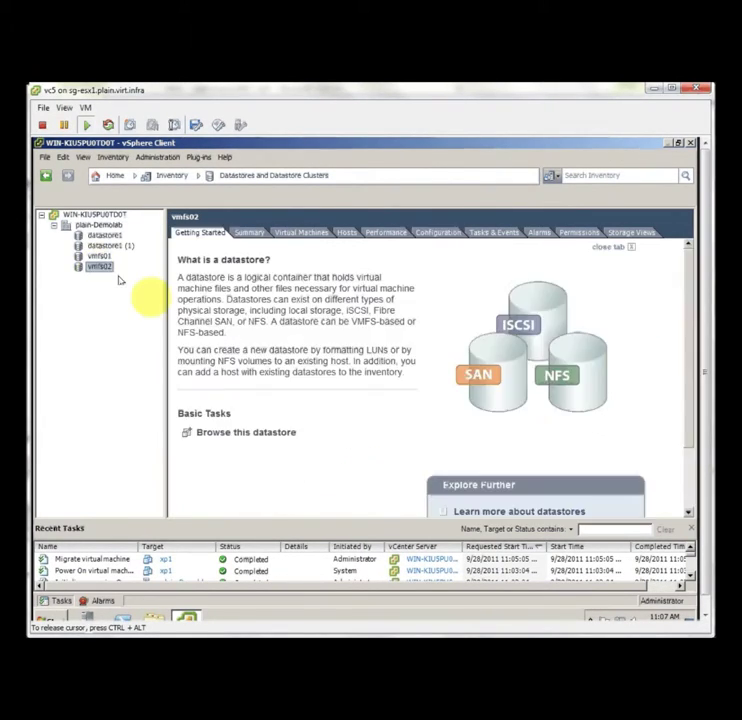
click(436, 232)
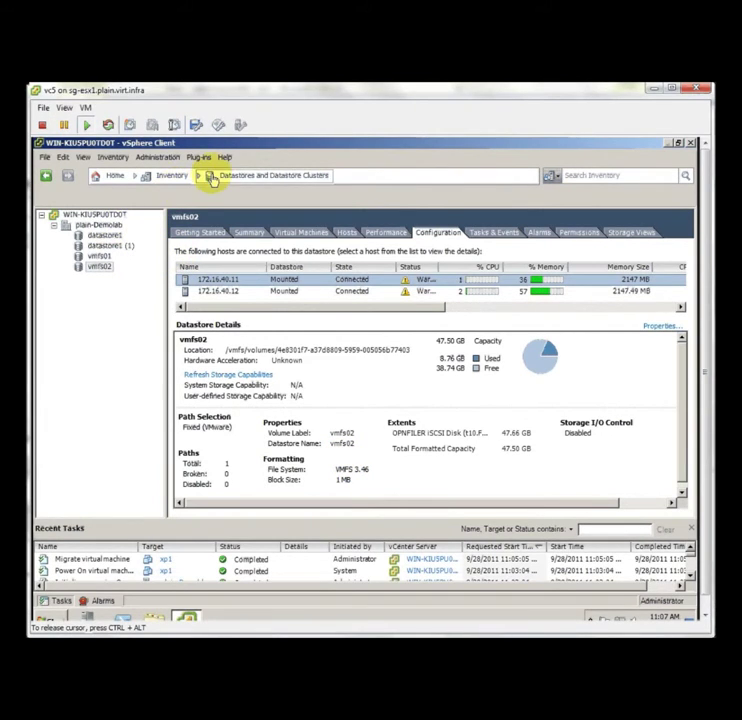
- Return to the hosts and clusters inventory and compare xp1's summary with the version of host 172.16.40.11
click(206, 177)
click(215, 205)
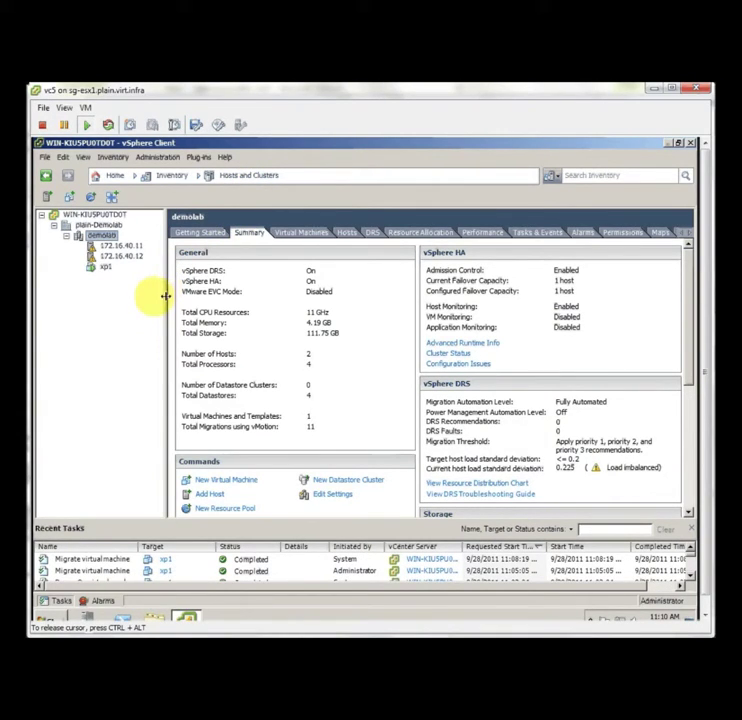
click(104, 268)
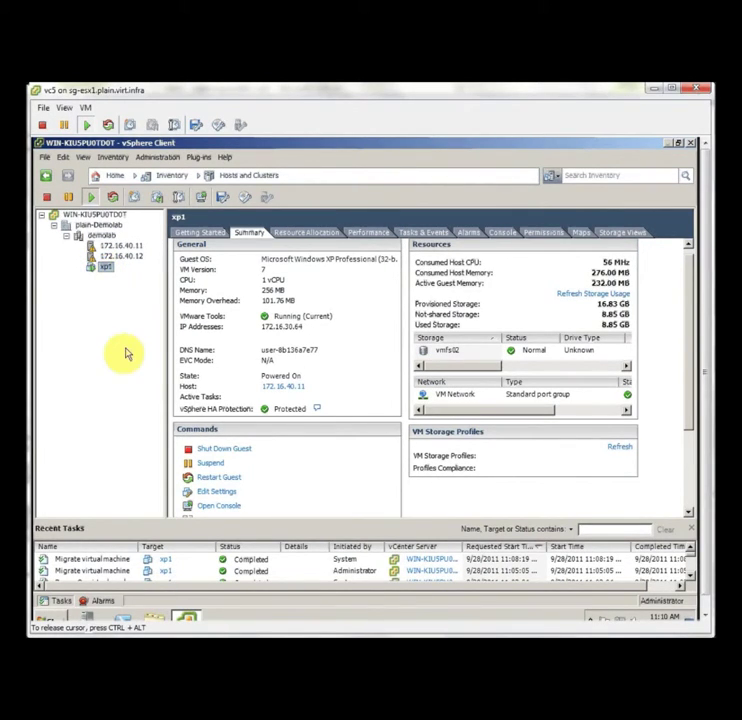
click(126, 247)
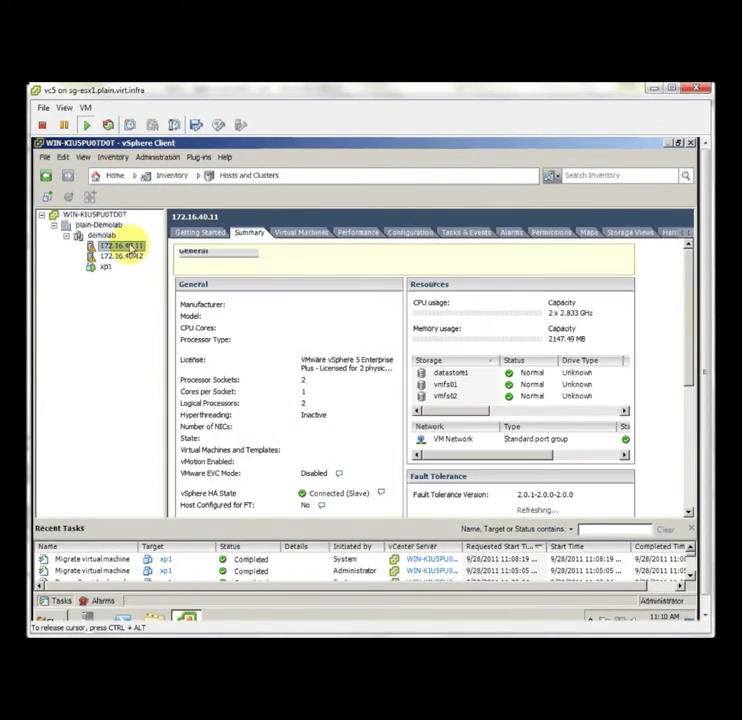
click(105, 268)
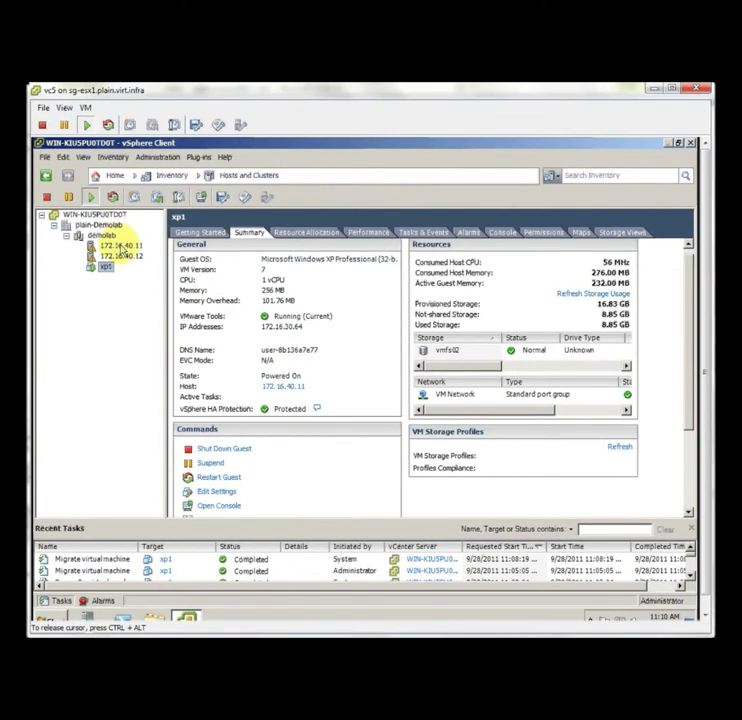
click(117, 246)
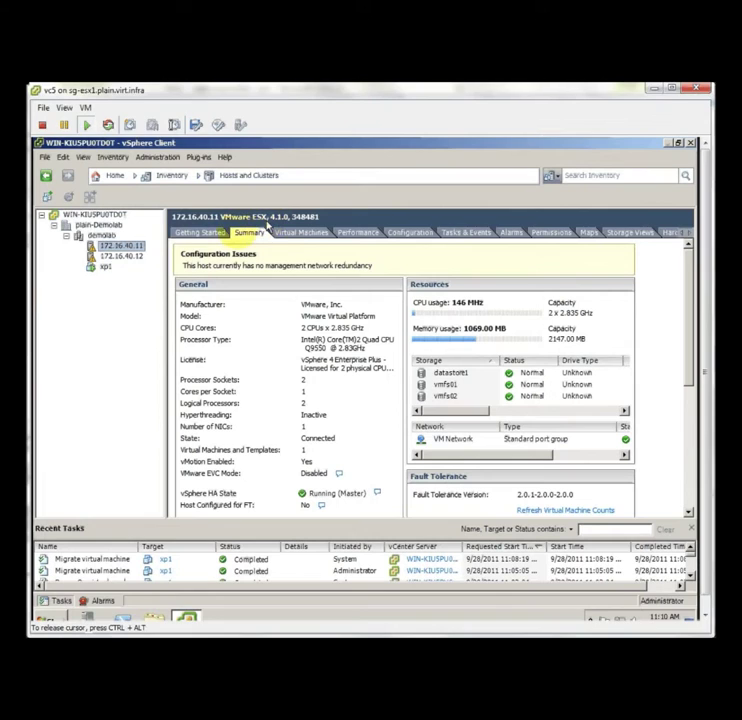
- Migrate the running virtual machine xp1 to host 172.16.40.12 with high vMotion priority
click(105, 268)
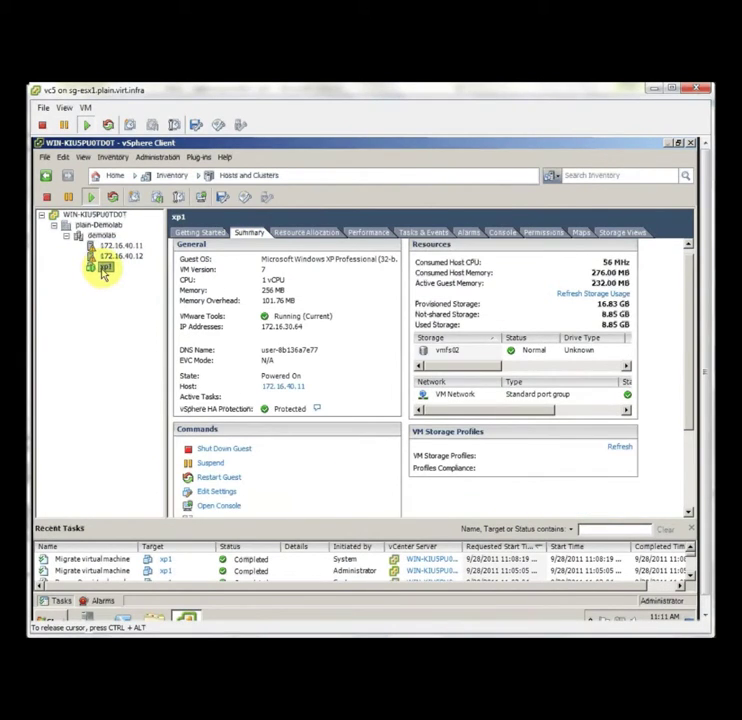
drag(106, 267, 134, 260)
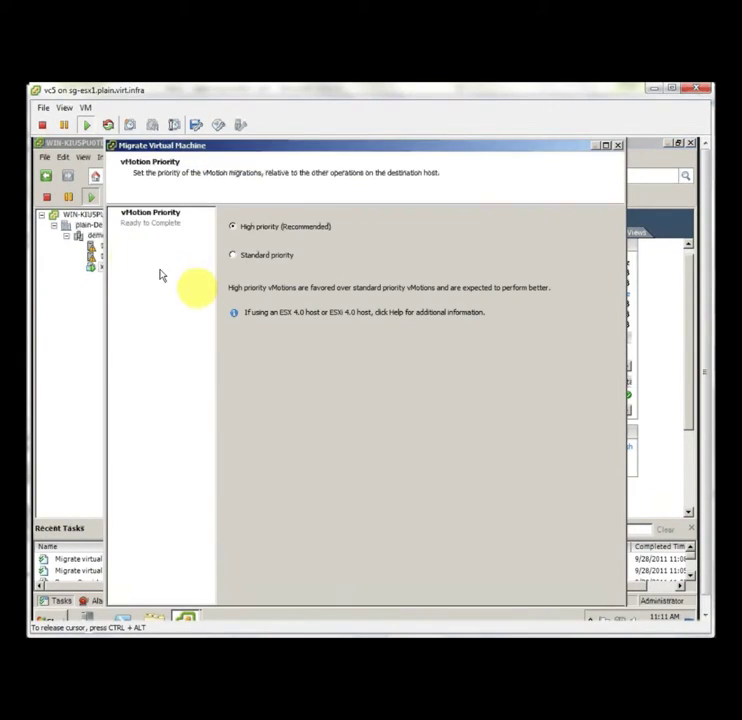
key(Return)
key(Return)
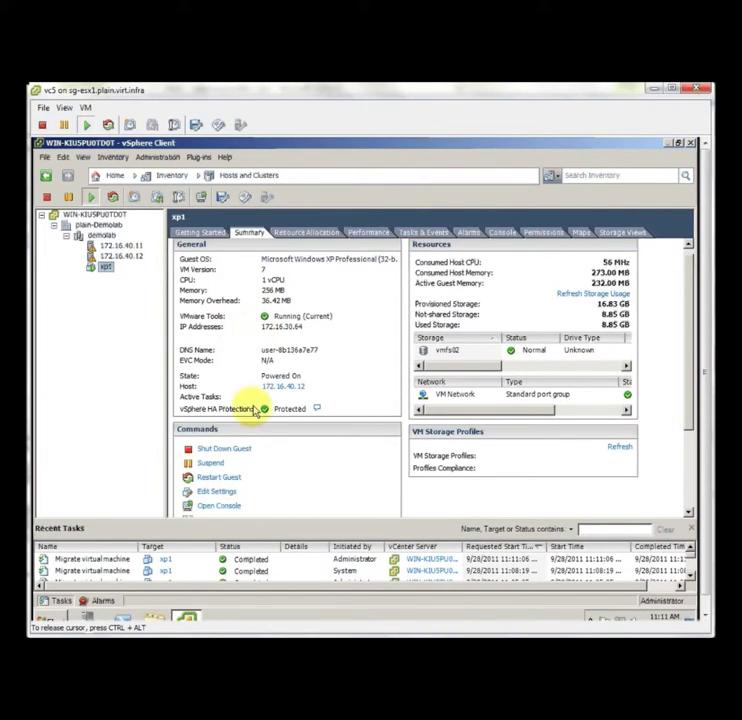
- Shut down the guest operating system of xp1
click(236, 449)
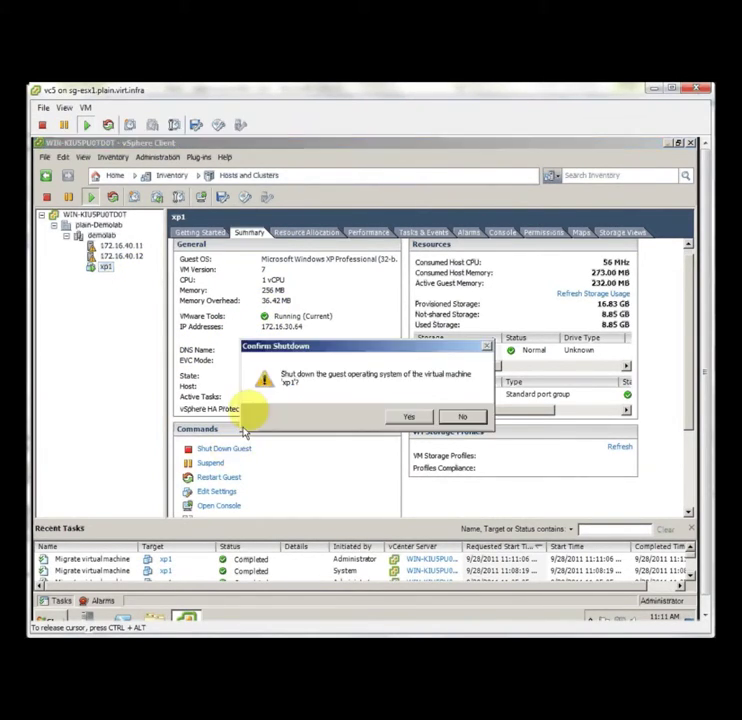
click(407, 416)
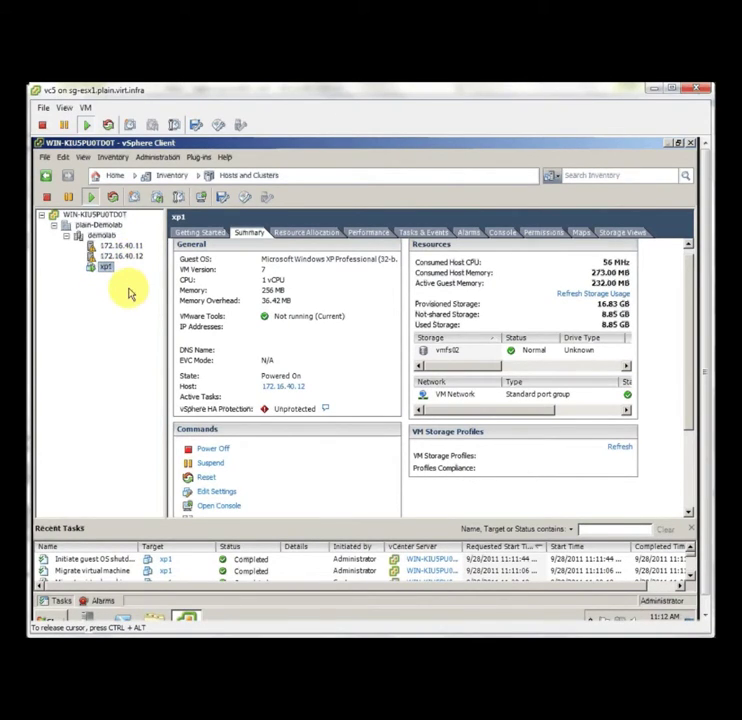
click(105, 268)
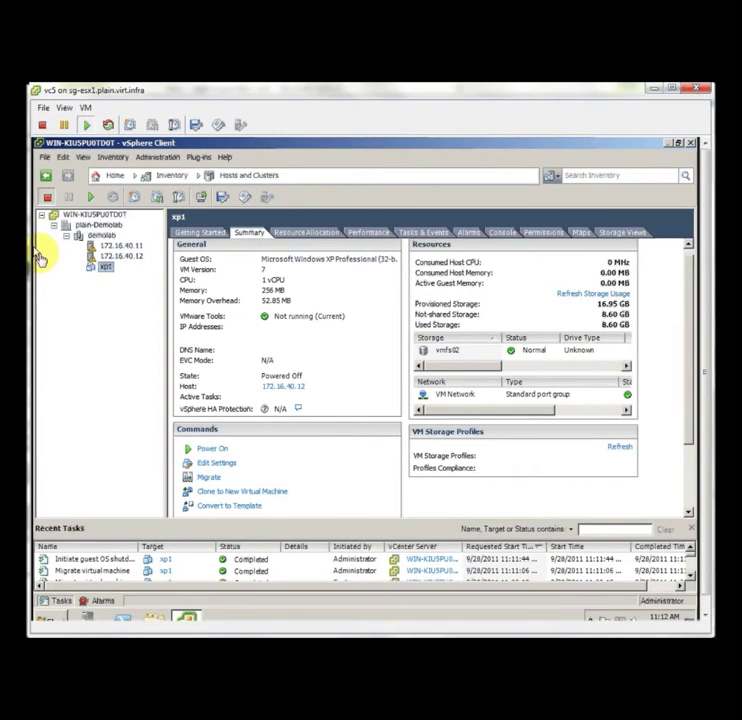
- Upgrade the virtual hardware of the powered-off virtual machine xp1
click(45, 259)
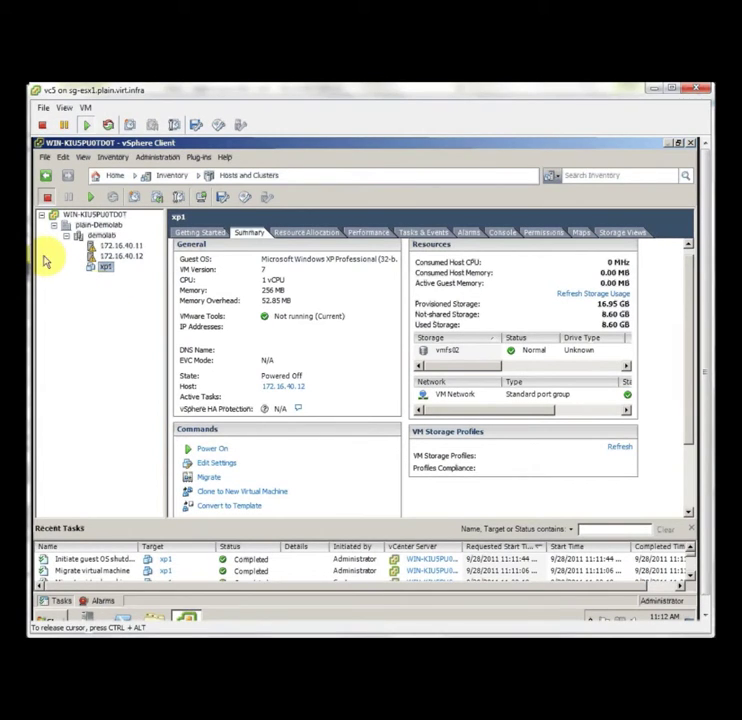
right_click(108, 274)
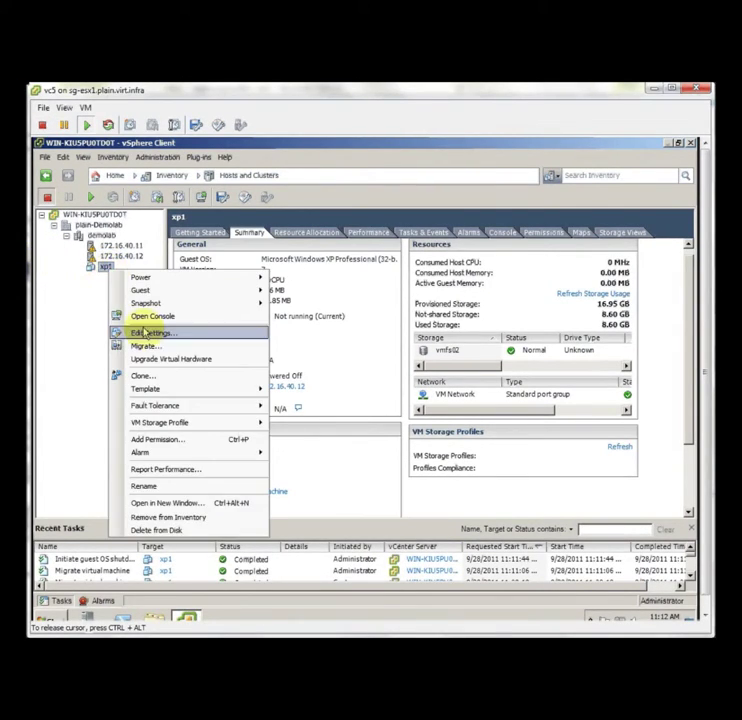
click(165, 360)
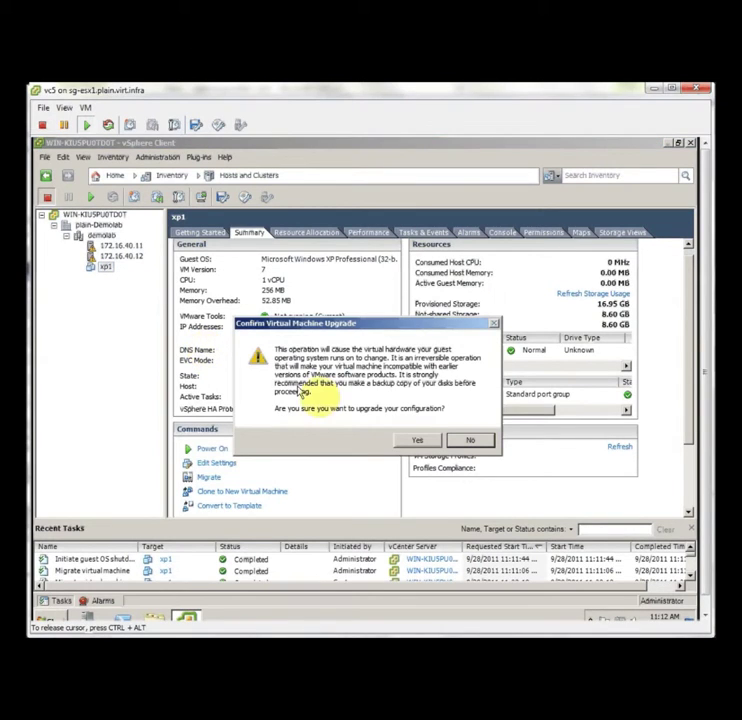
click(417, 442)
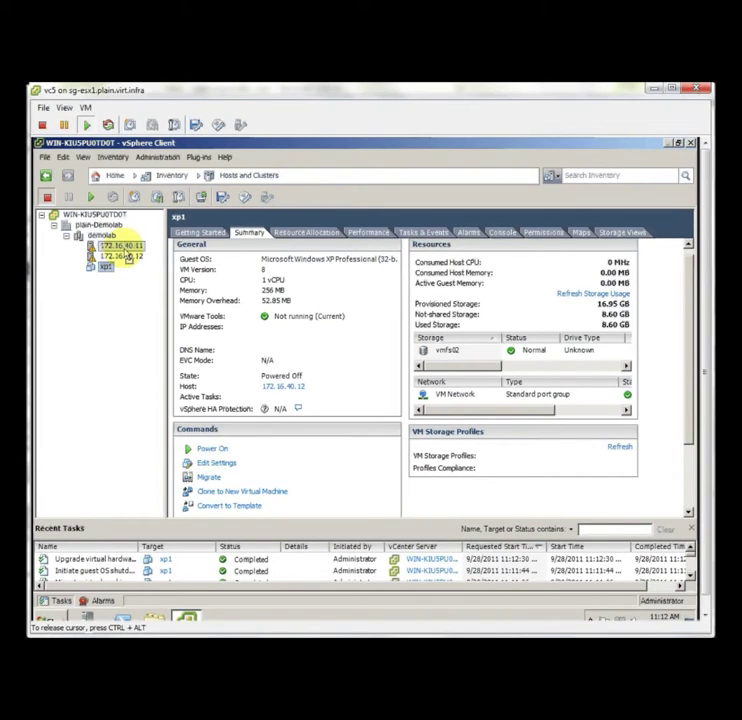
- Try to migrate the upgraded virtual machine xp1 to host 172.16.40.11
drag(124, 250, 124, 247)
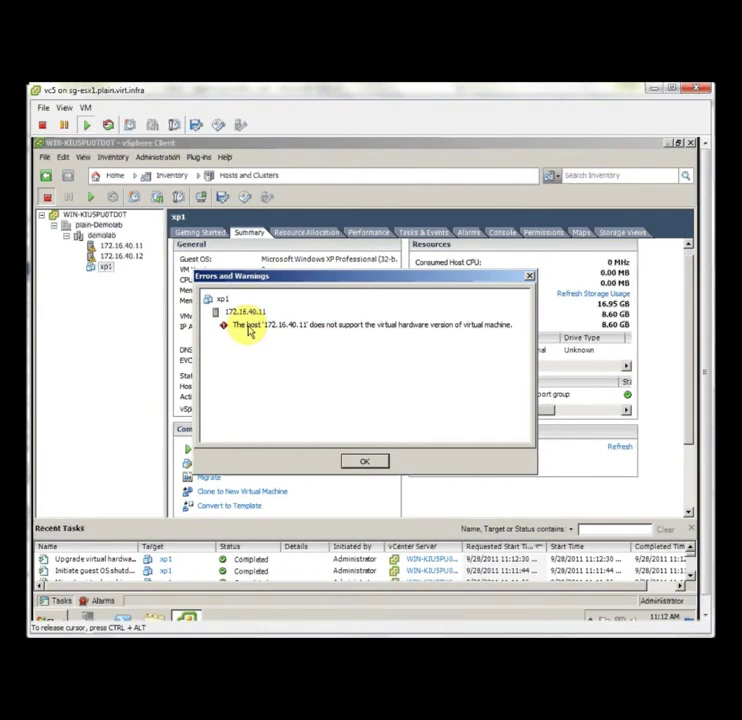
click(367, 461)
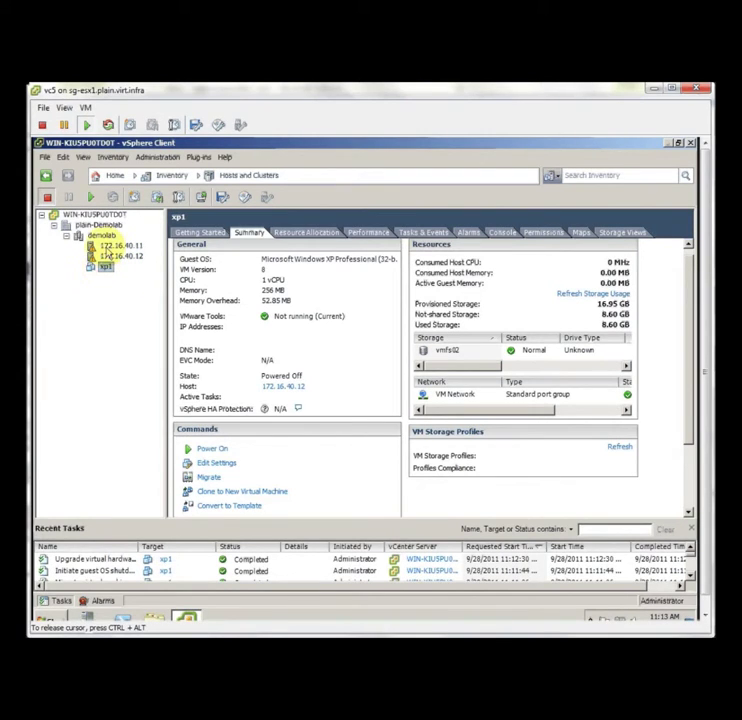
- Revert xp1 to its most recent snapshot
click(157, 199)
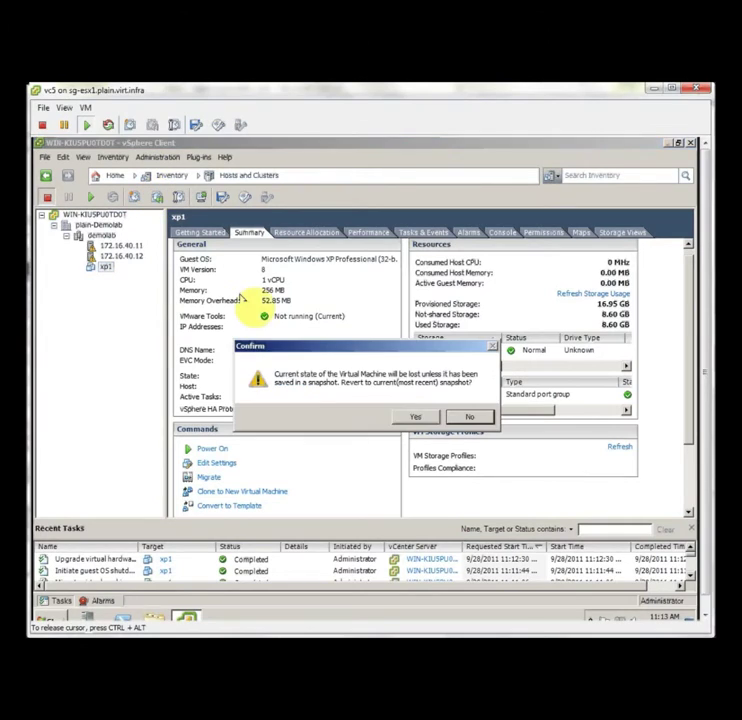
click(415, 417)
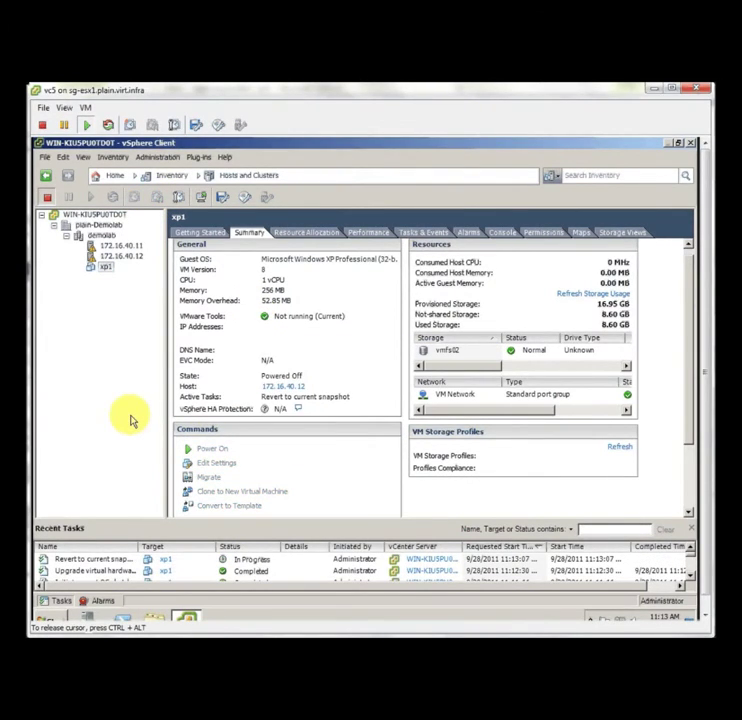